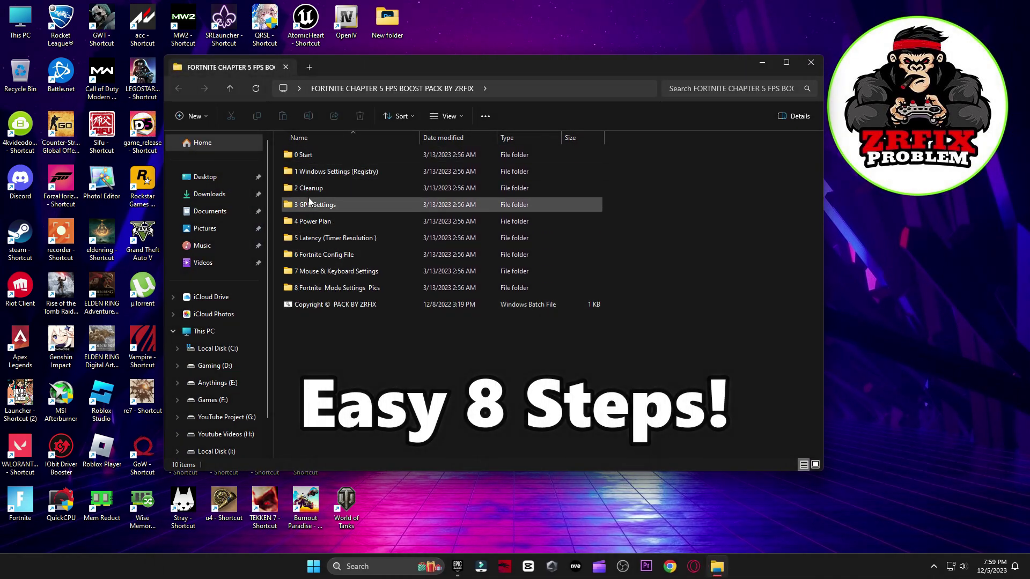
# Open the Create A Restore Point shortcut in the 0 Start folder and confirm system protection turned on for Local Disk (C:)
pyautogui.doubleClick(321, 157)
pyautogui.doubleClick(384, 155)
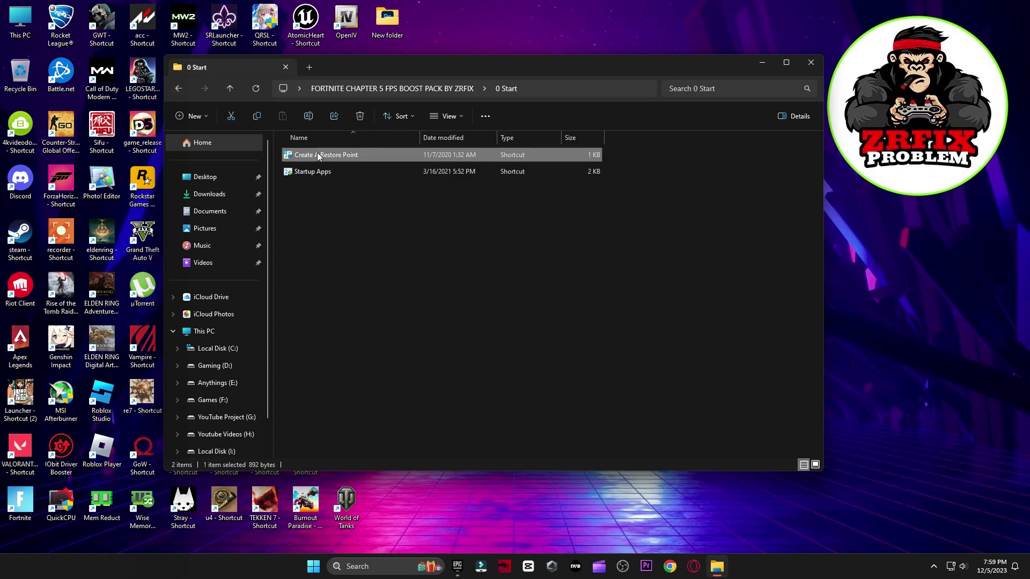
pyautogui.moveTo(209, 43); pyautogui.dragTo(619, 98)
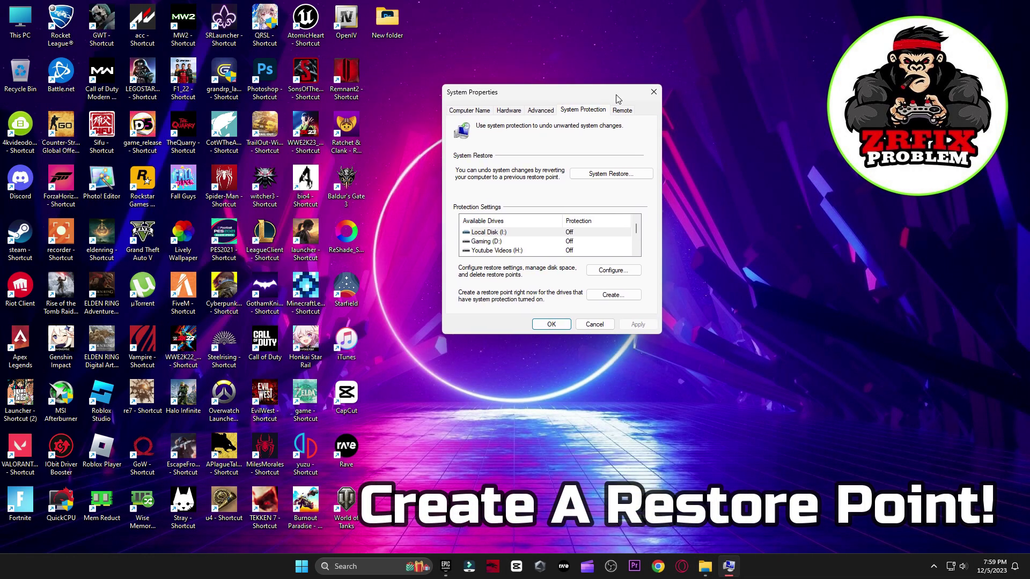
pyautogui.scroll(-1, 499, 239)
pyautogui.click(553, 232)
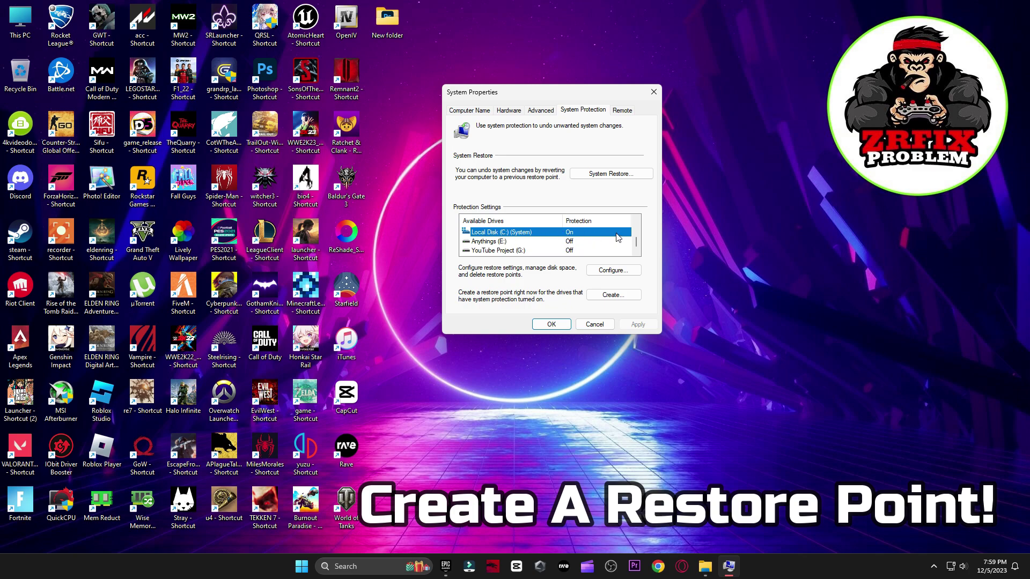
pyautogui.click(590, 269)
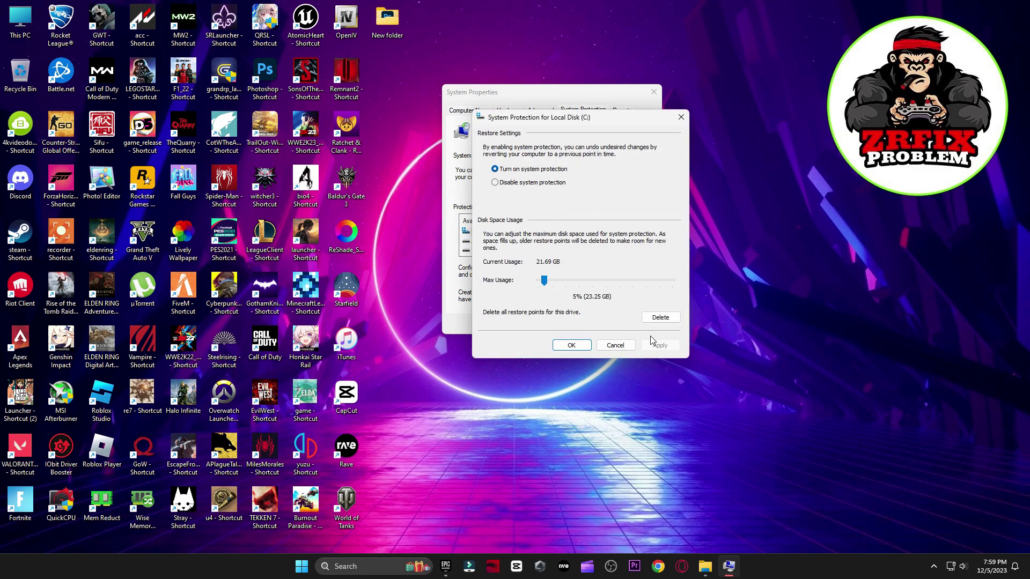
pyautogui.click(571, 345)
# Create a restore point described as "backup" and close System Properties
pyautogui.click(613, 295)
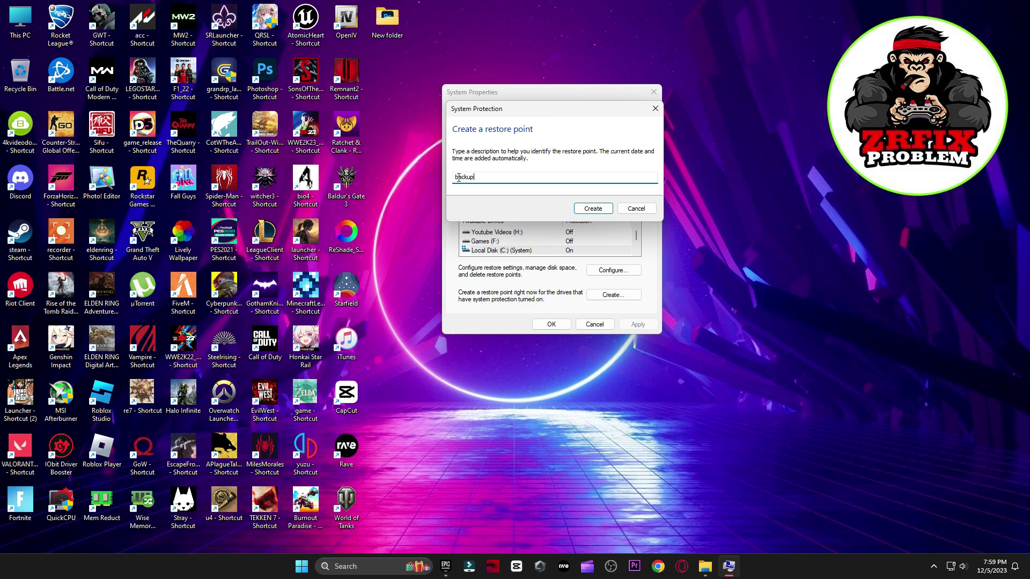
pyautogui.write('backup')
pyautogui.click(579, 212)
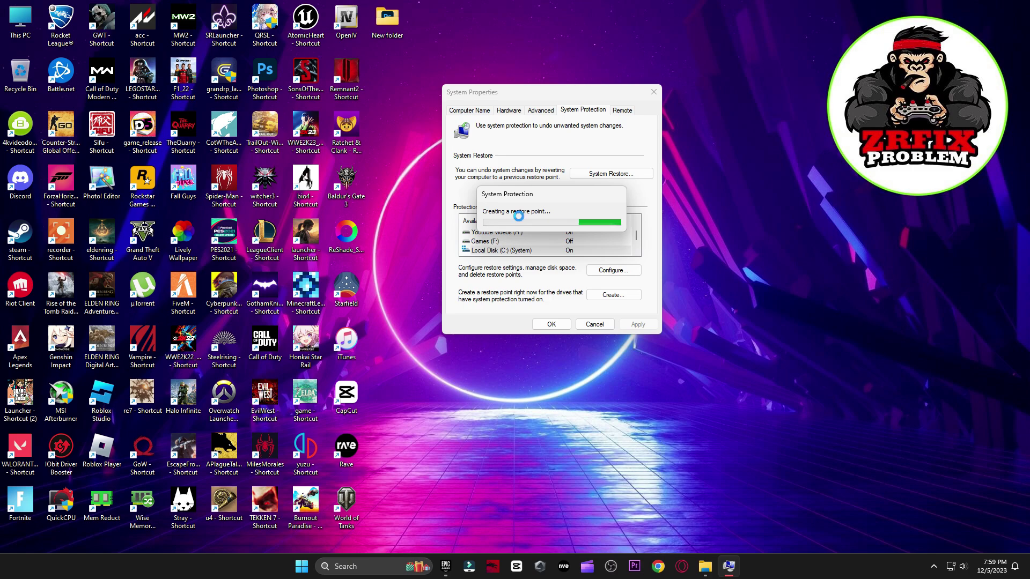
pyautogui.click(617, 217)
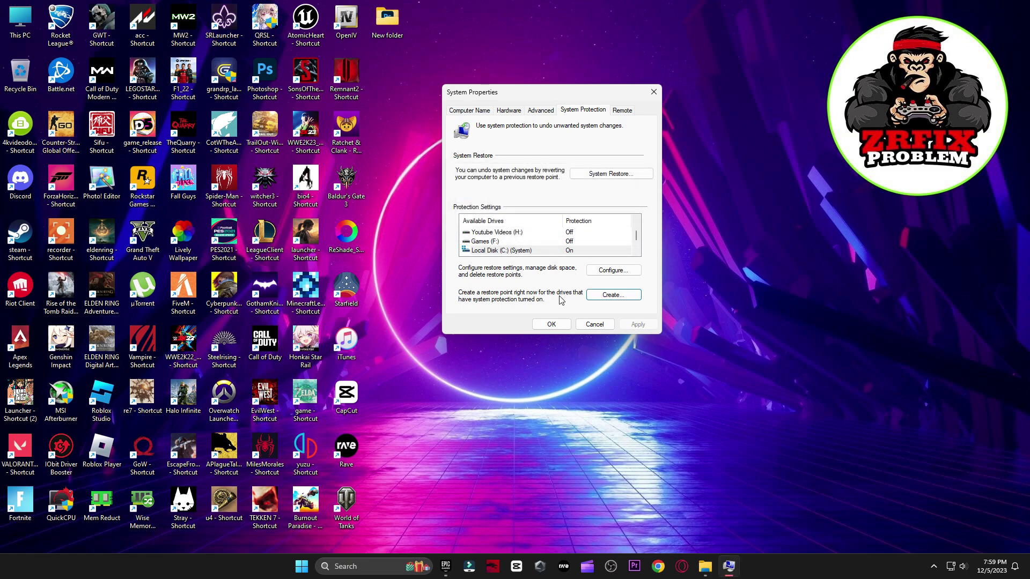
pyautogui.click(551, 324)
# Return to the 0 Start folder, open the Startup Apps shortcut and look through the list of startup apps
pyautogui.click(704, 567)
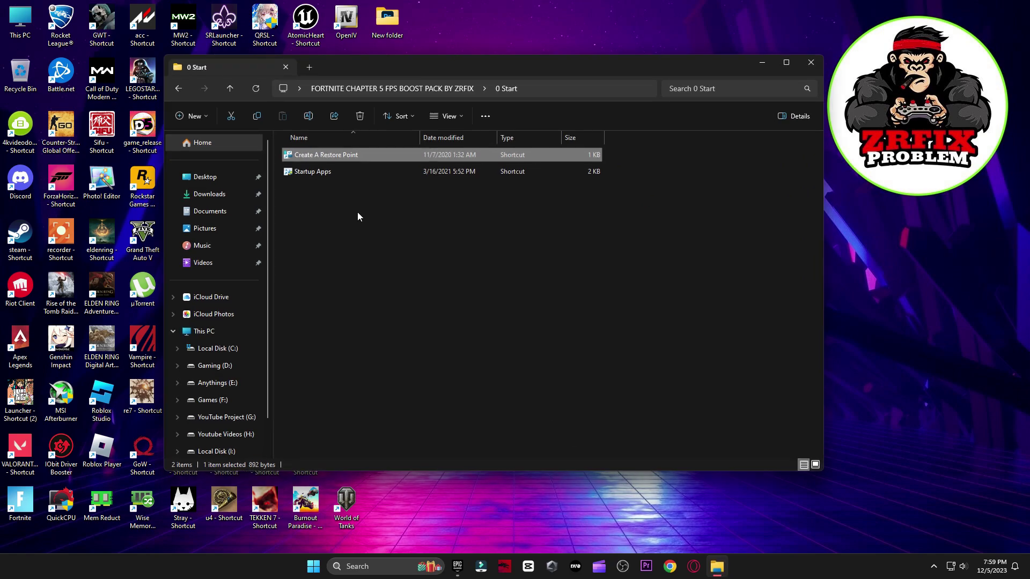
pyautogui.click(324, 171)
pyautogui.doubleClick(324, 174)
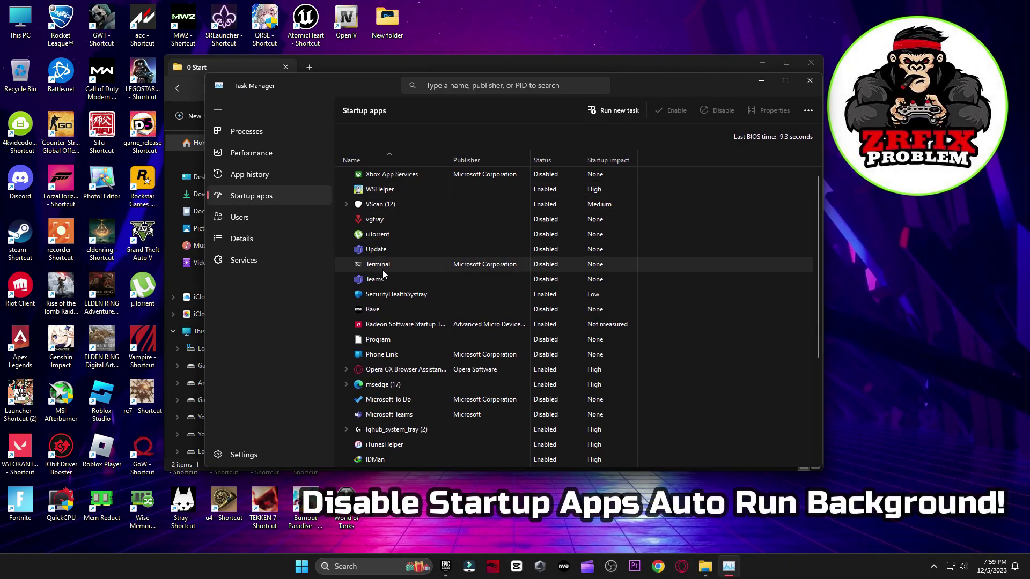
pyautogui.scroll(-1, 448, 295)
pyautogui.scroll(-3, 453, 333)
pyautogui.scroll(4, 499, 333)
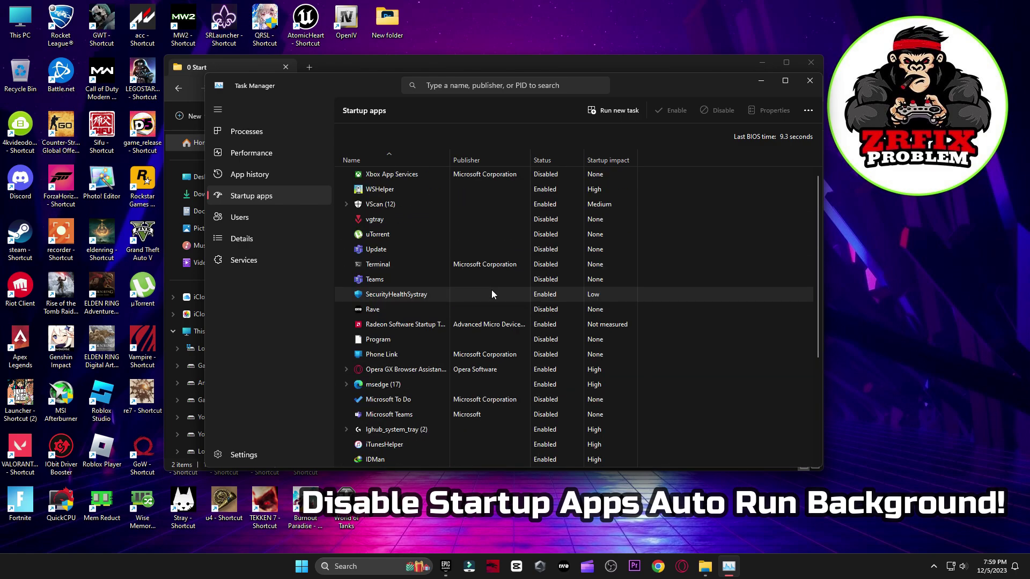
# Enable the uTorrent startup app and disable it again
pyautogui.click(474, 239)
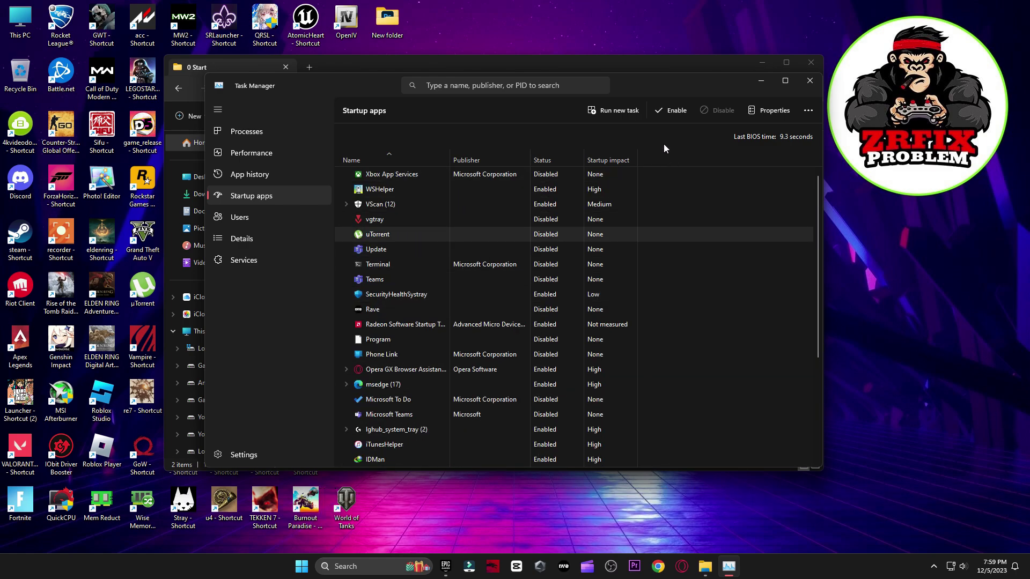
pyautogui.click(671, 110)
pyautogui.click(719, 109)
# Check the status of the remaining startup apps down to the end of the list and close Task Manager
pyautogui.click(545, 250)
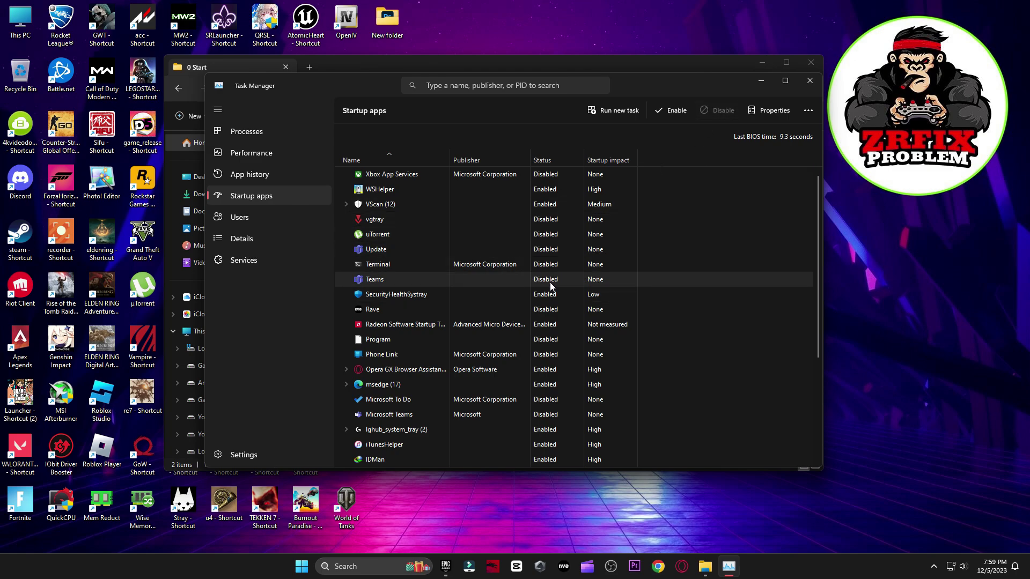
pyautogui.click(526, 310)
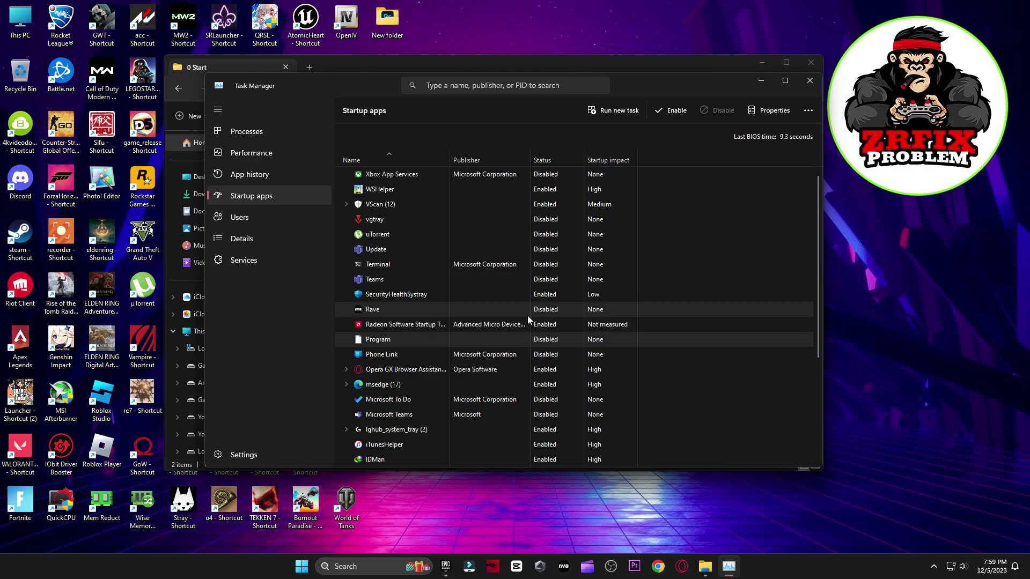
pyautogui.scroll(-1, 561, 324)
pyautogui.scroll(-1, 562, 336)
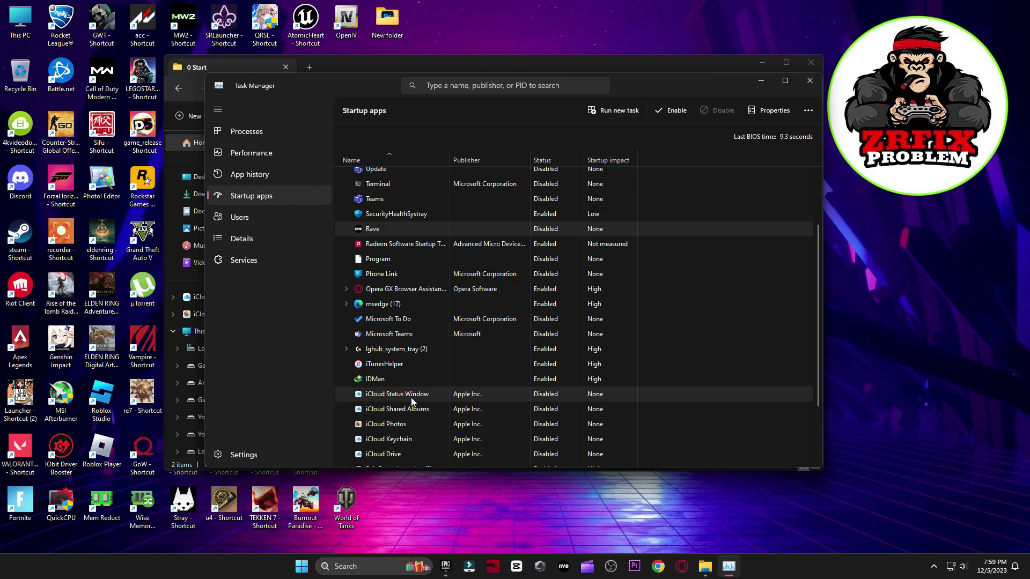
pyautogui.scroll(-2, 547, 408)
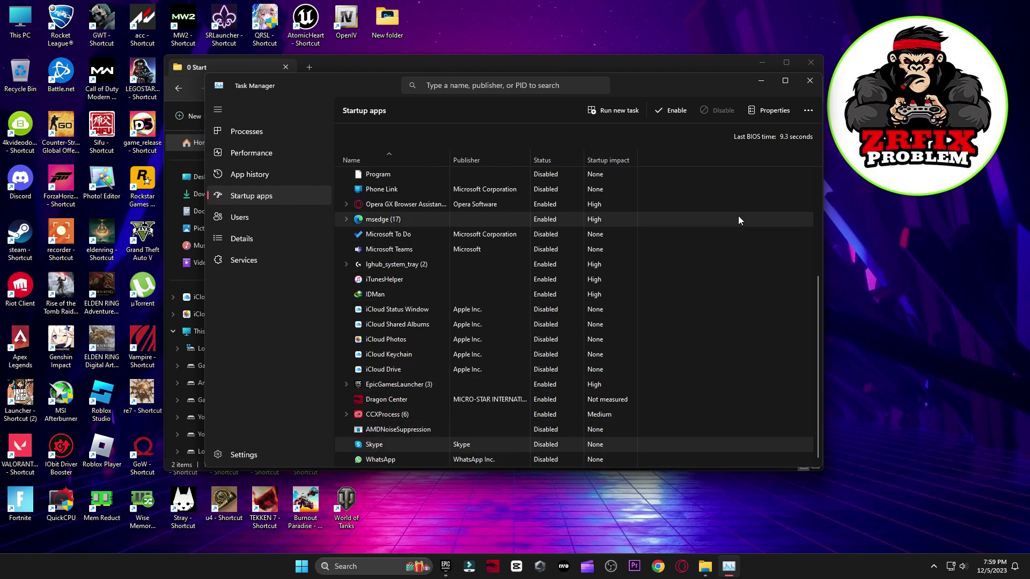
pyautogui.click(805, 83)
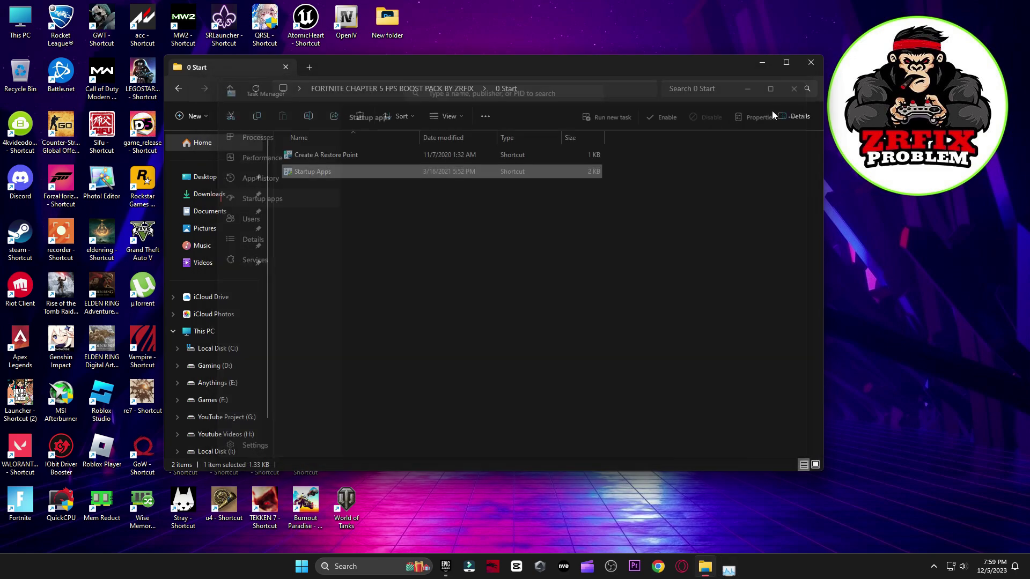
# Go back to the boost pack folder and open its 1 Windows Settings (Registry) subfolder
pyautogui.click(177, 89)
pyautogui.doubleClick(317, 170)
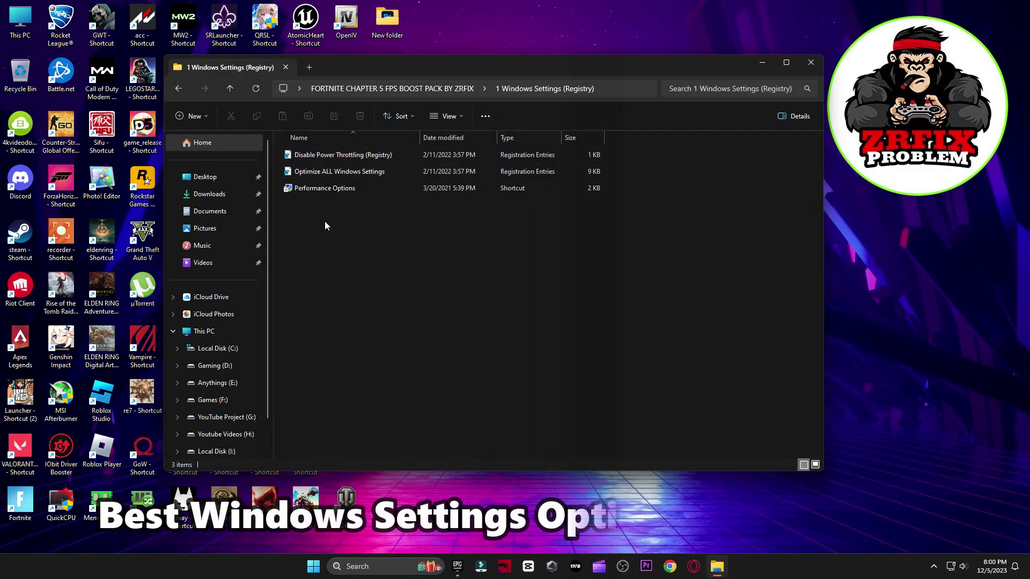
# Open Windows Settings, look through the System page and close it again
pyautogui.press('super')
pyautogui.click(539, 350)
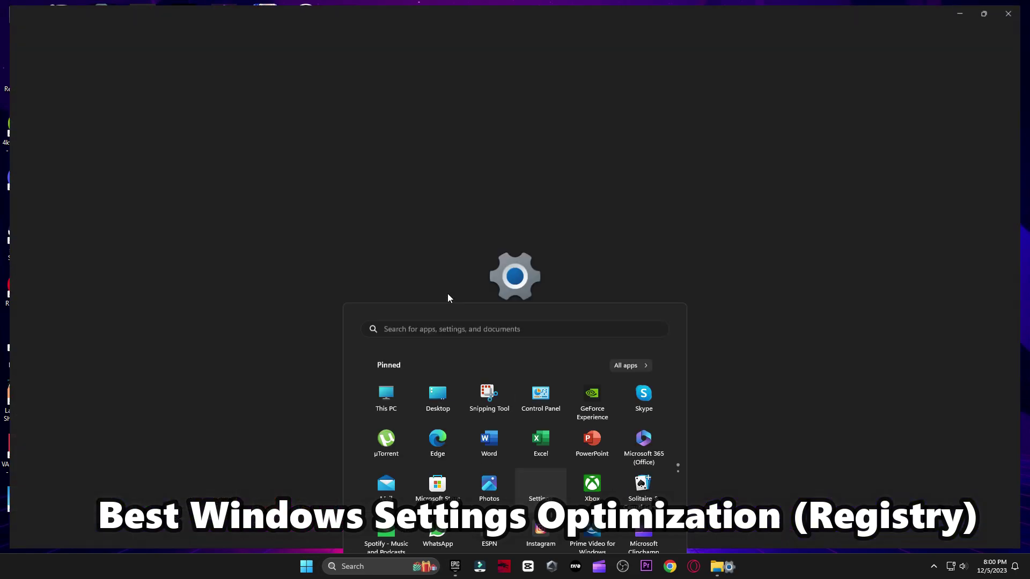
pyautogui.click(97, 134)
pyautogui.scroll(-5, 817, 326)
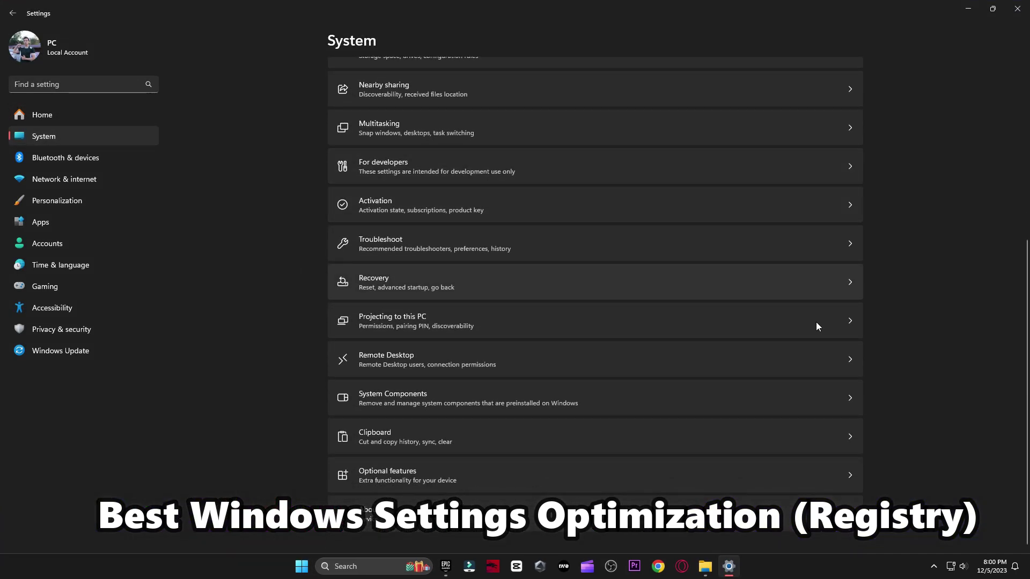
pyautogui.click(1017, 7)
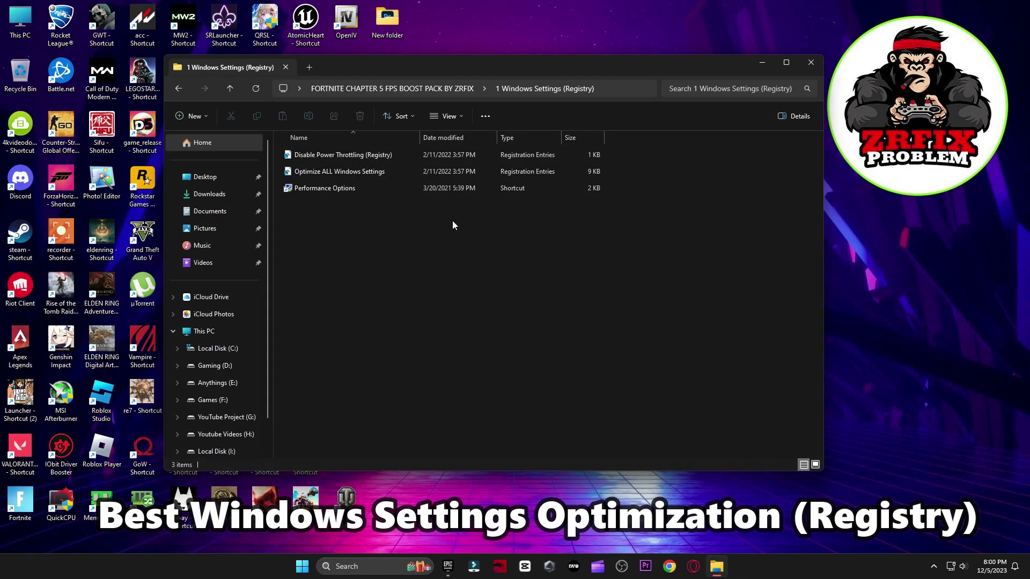
# Merge the Optimize ALL Windows Settings and Disable Power Throttling (Registry) files into the registry
pyautogui.doubleClick(346, 173)
pyautogui.click(594, 298)
pyautogui.click(631, 285)
pyautogui.doubleClick(403, 156)
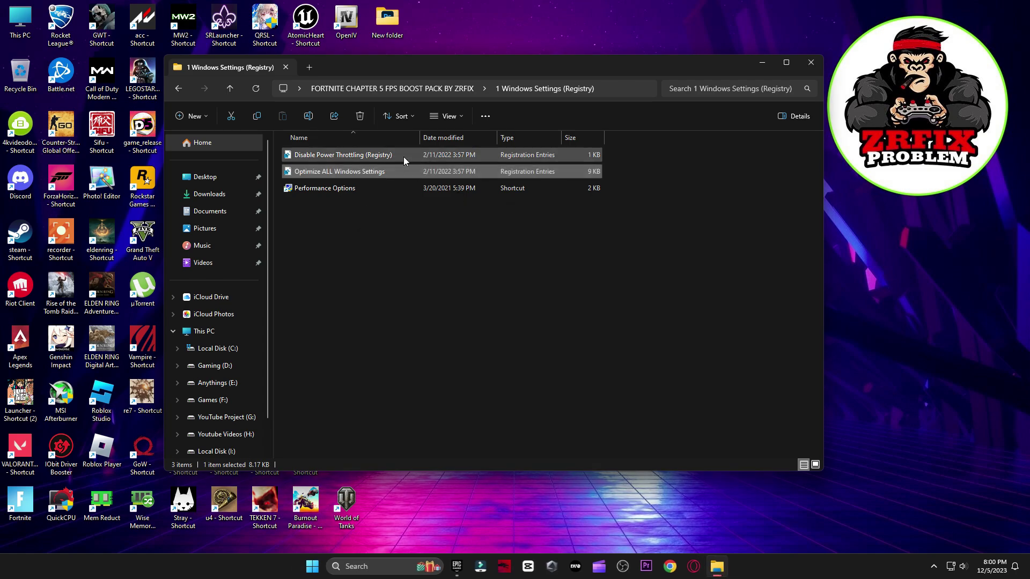
pyautogui.click(590, 296)
pyautogui.click(632, 285)
# Open the Performance Options shortcut and confirm the visual effects with "Let Windows choose what's best for my computer"
pyautogui.doubleClick(348, 191)
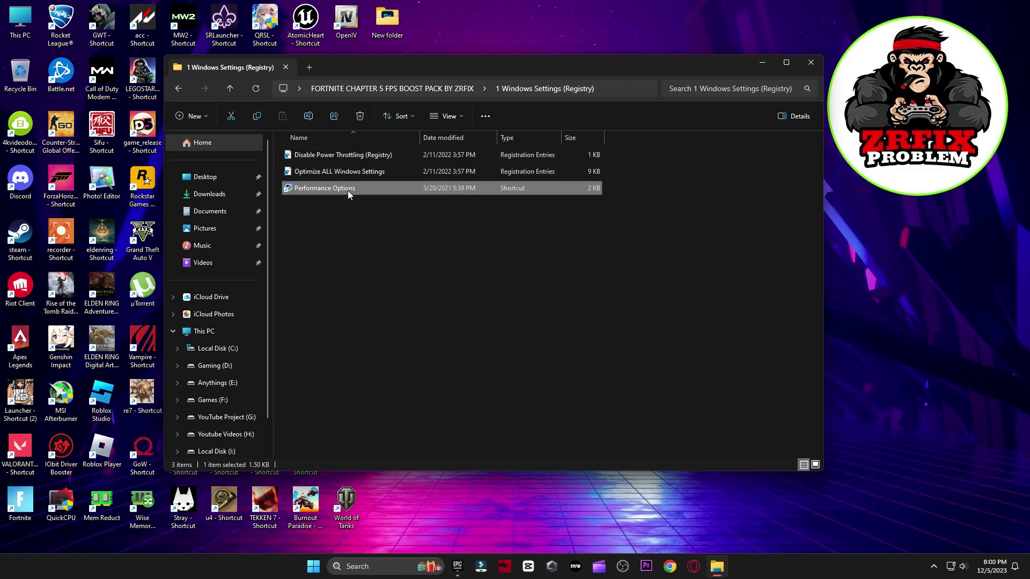
pyautogui.moveTo(226, 81); pyautogui.dragTo(416, 77)
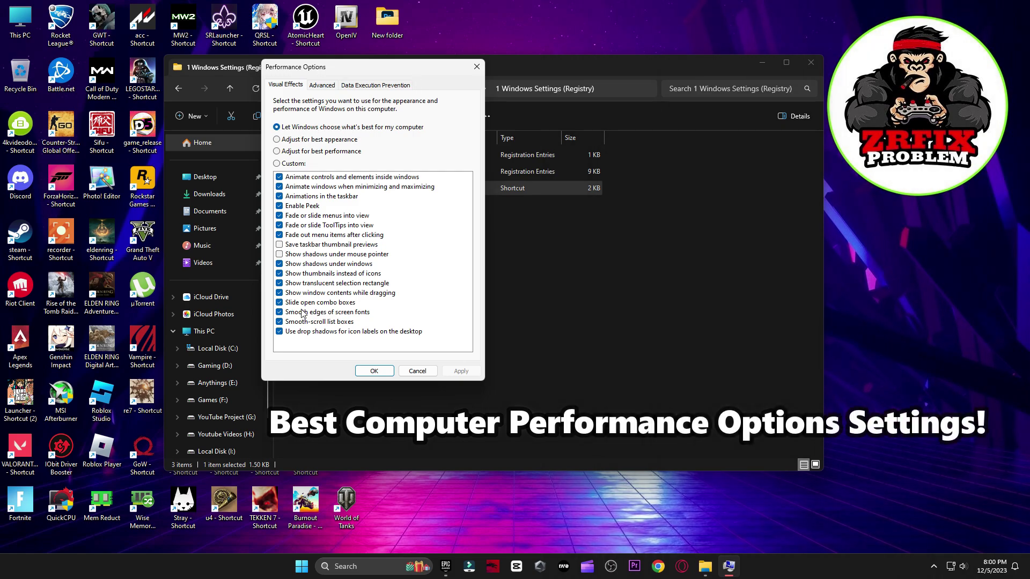
pyautogui.click(374, 371)
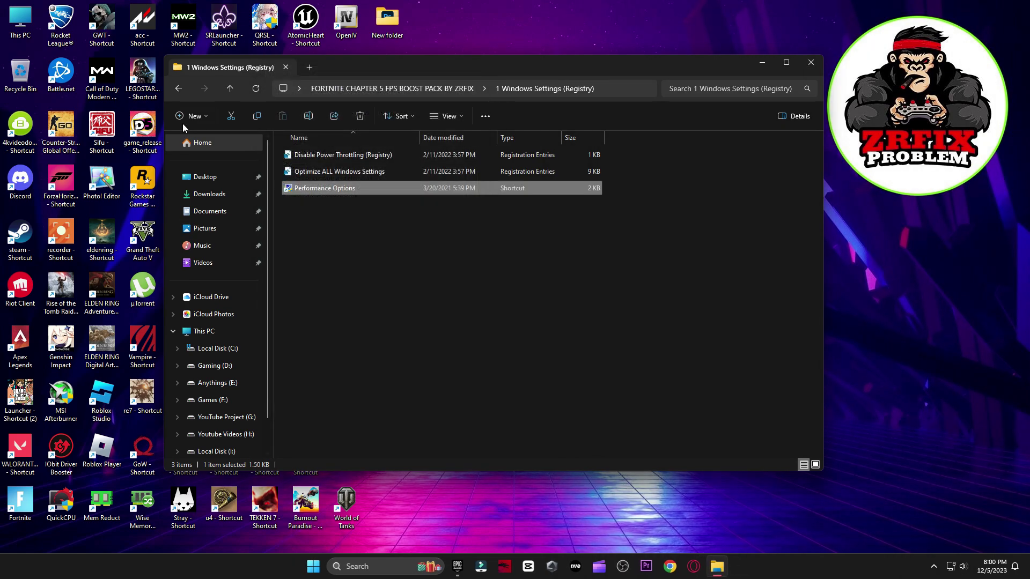
# Run the Delete Temporary Files and Delete Windows Update Cache scripts from the 2 Cleanup folder
pyautogui.click(174, 92)
pyautogui.doubleClick(289, 190)
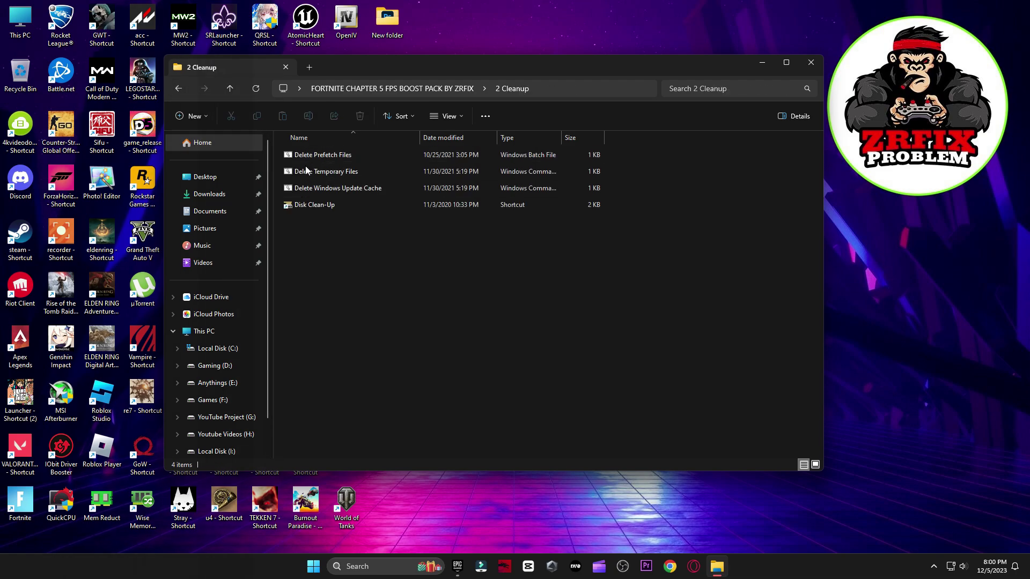
pyautogui.doubleClick(320, 173)
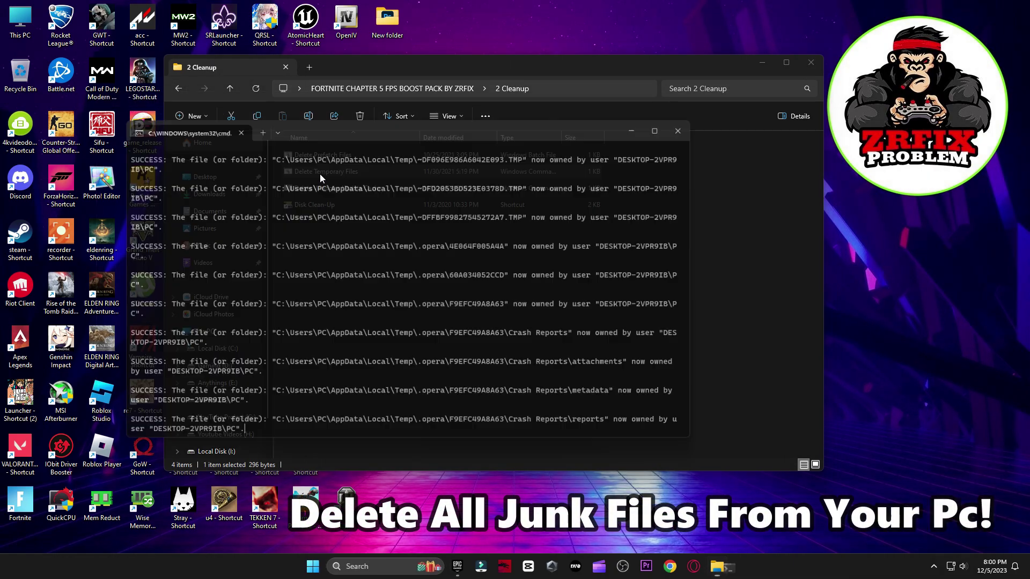
pyautogui.press('Return')
pyautogui.doubleClick(321, 186)
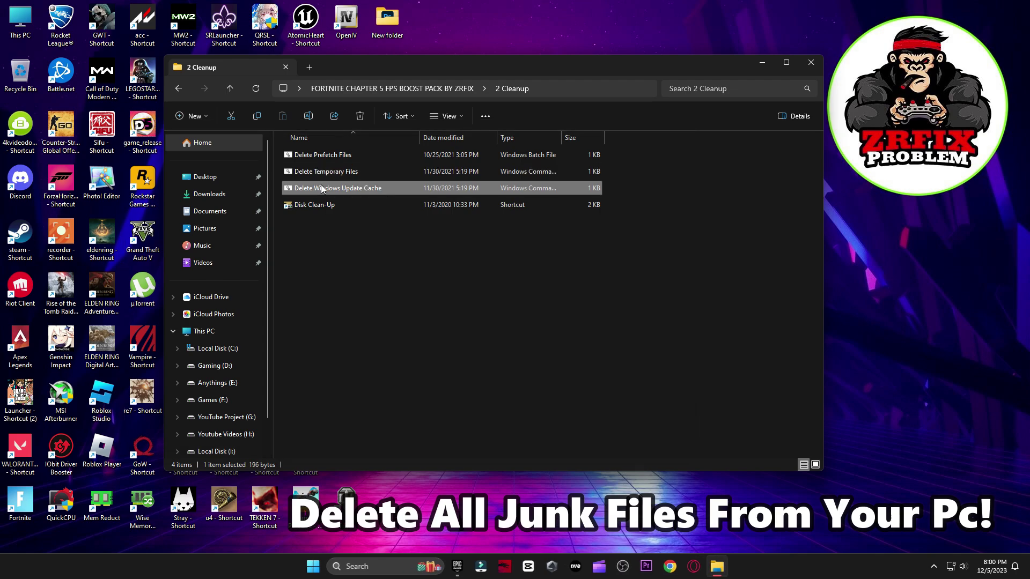
pyautogui.press('Return')
# Run Disk Clean-Up on drive C:, including DirectX Shader Cache, Delivery Optimization Files, Temporary files and Thumbnails, and confirm the deletion
pyautogui.doubleClick(323, 204)
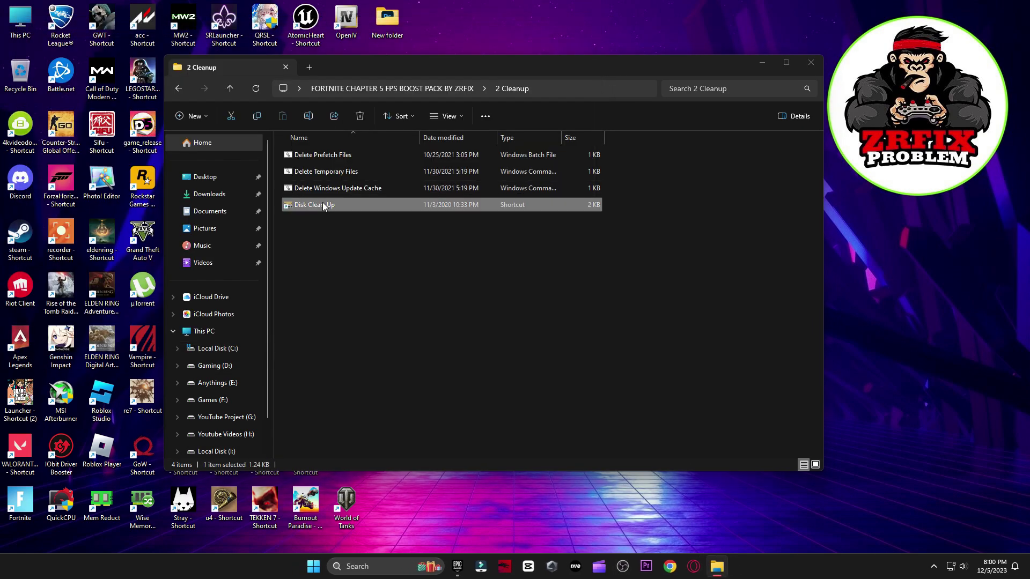
pyautogui.click(810, 62)
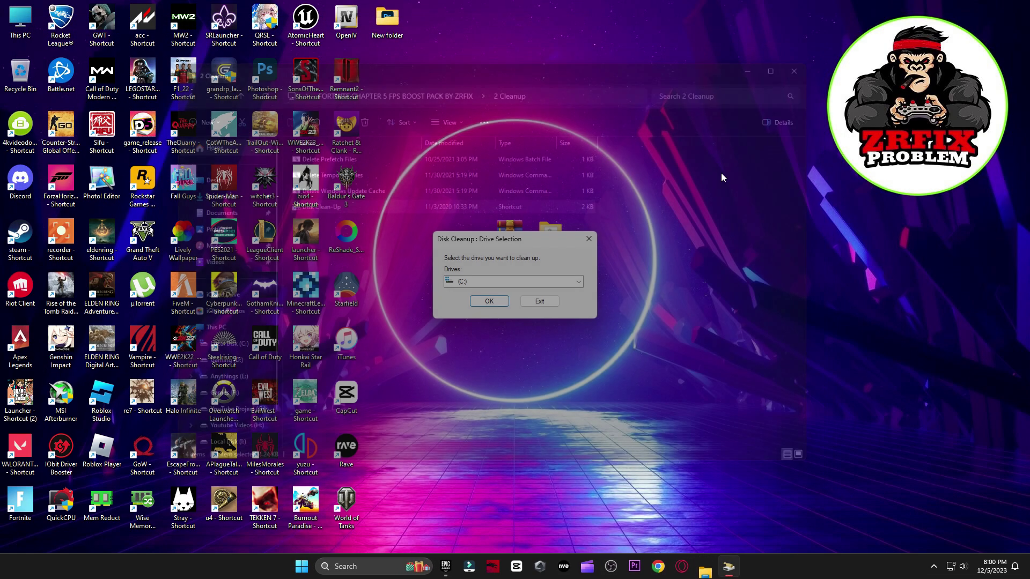
pyautogui.click(498, 270)
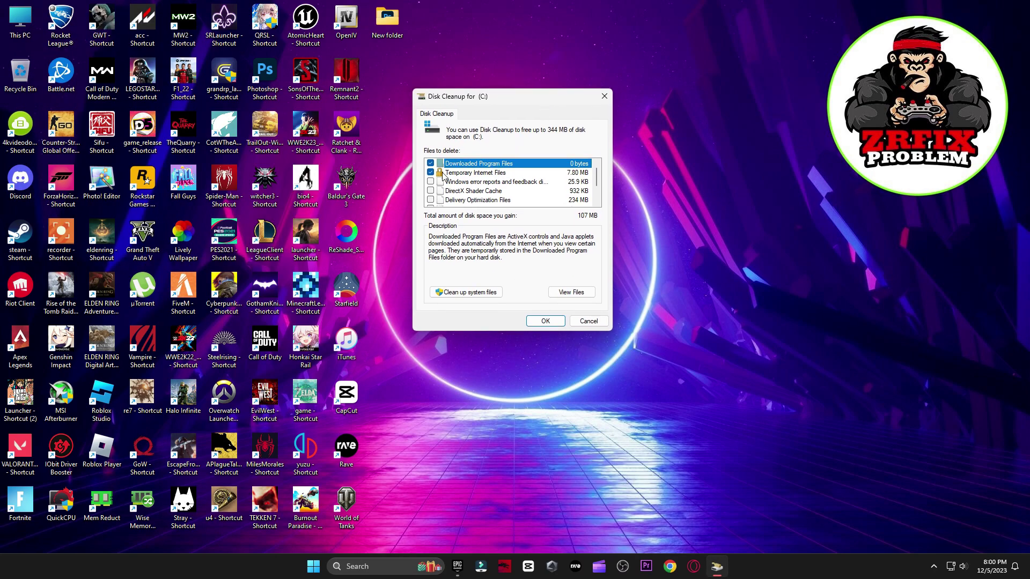
pyautogui.scroll(-1, 431, 203)
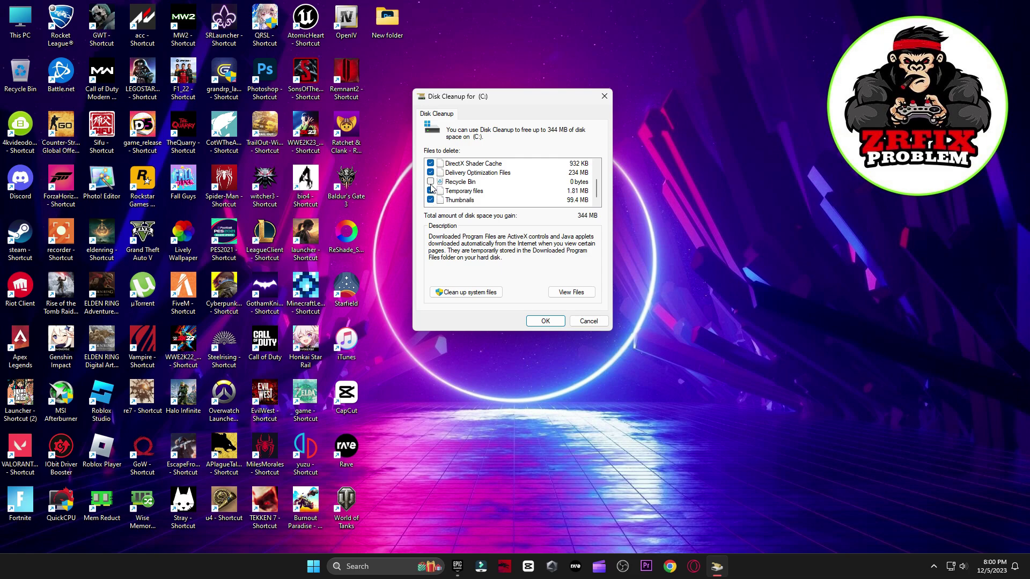
pyautogui.click(532, 321)
pyautogui.click(525, 288)
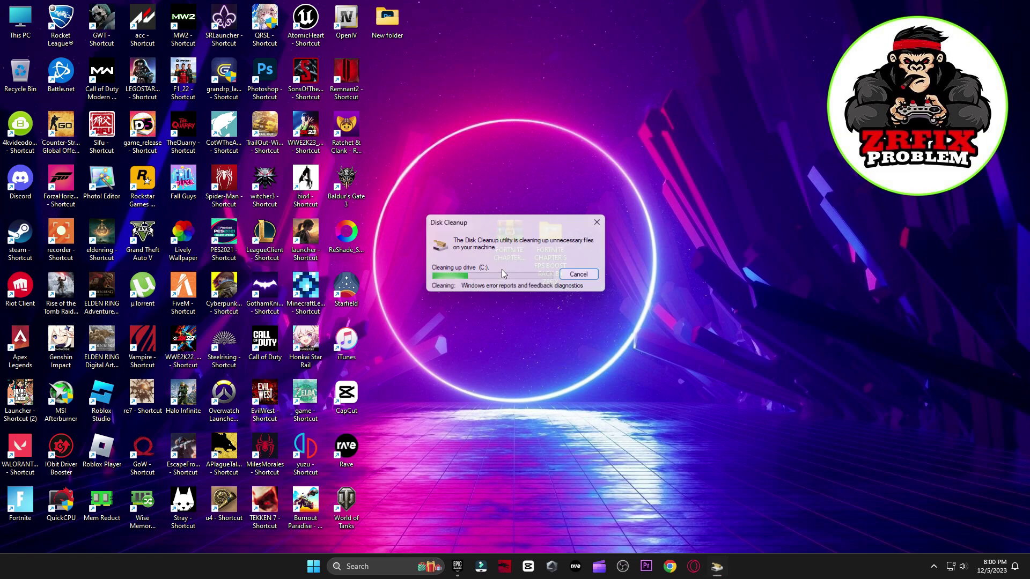
# Reopen the boost pack folder, open 3 GPU Settings and display its contents as extra large icons
pyautogui.doubleClick(539, 249)
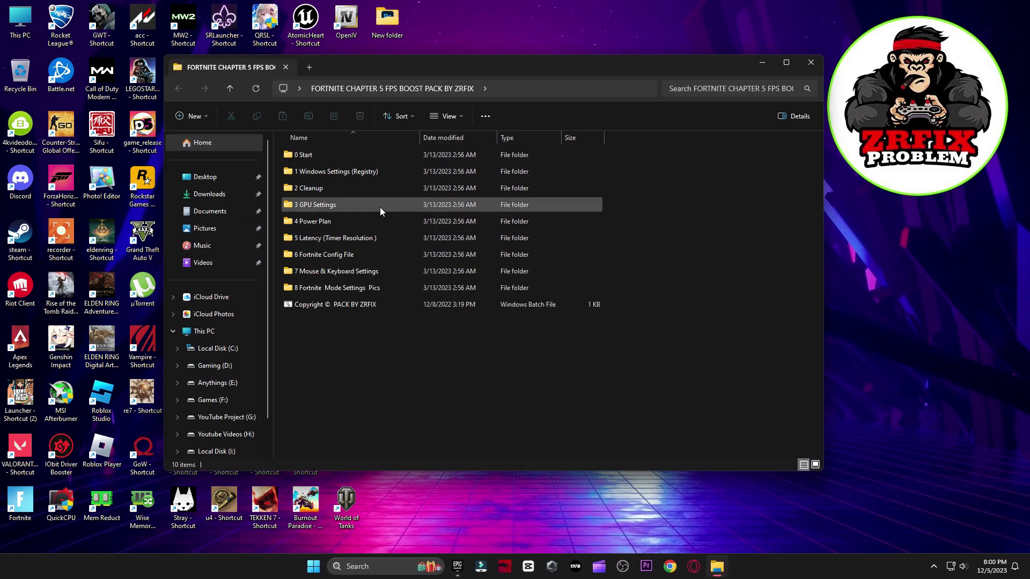
pyautogui.doubleClick(331, 204)
pyautogui.rightClick(344, 232)
pyautogui.moveTo(368, 235)
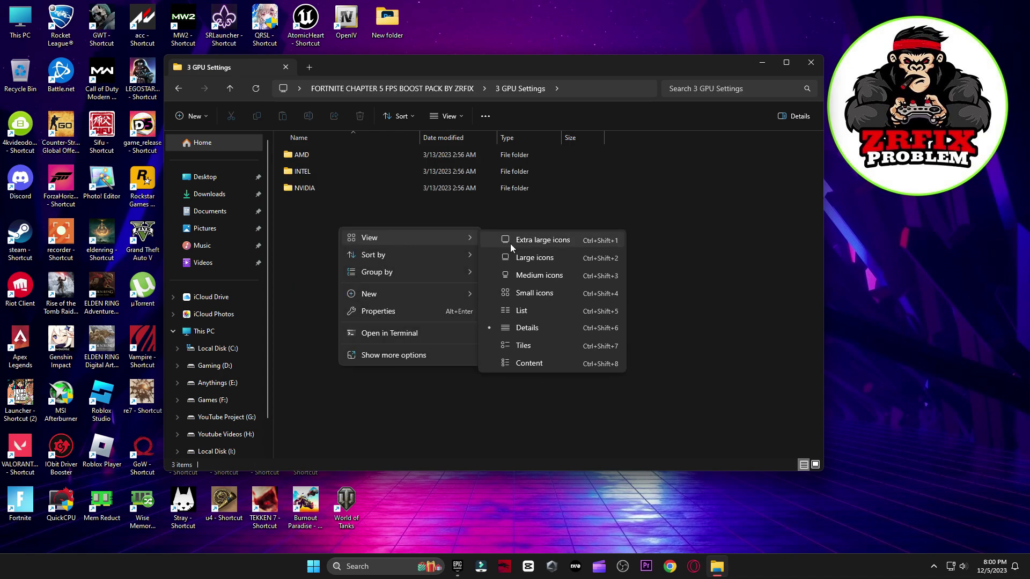
pyautogui.click(512, 238)
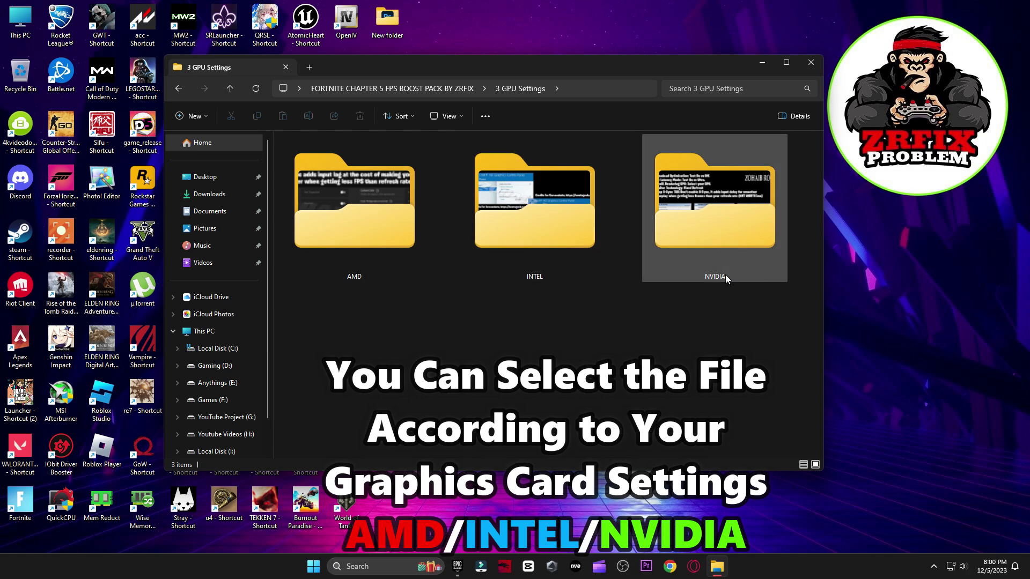
# Open the AMD folder and view its three advanced and display settings reference images
pyautogui.click(337, 261)
pyautogui.doubleClick(336, 261)
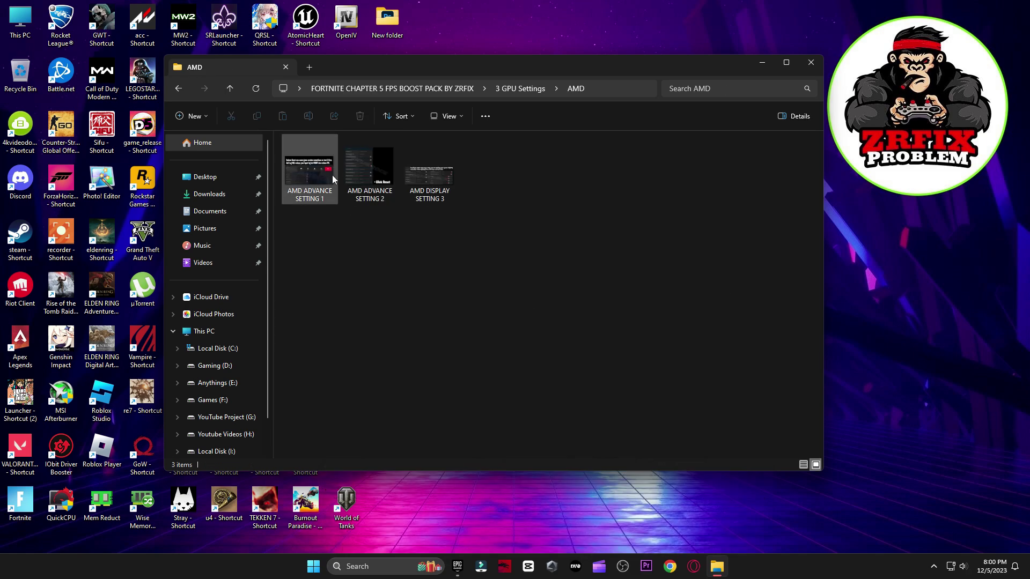
pyautogui.doubleClick(310, 177)
pyautogui.press('Right')
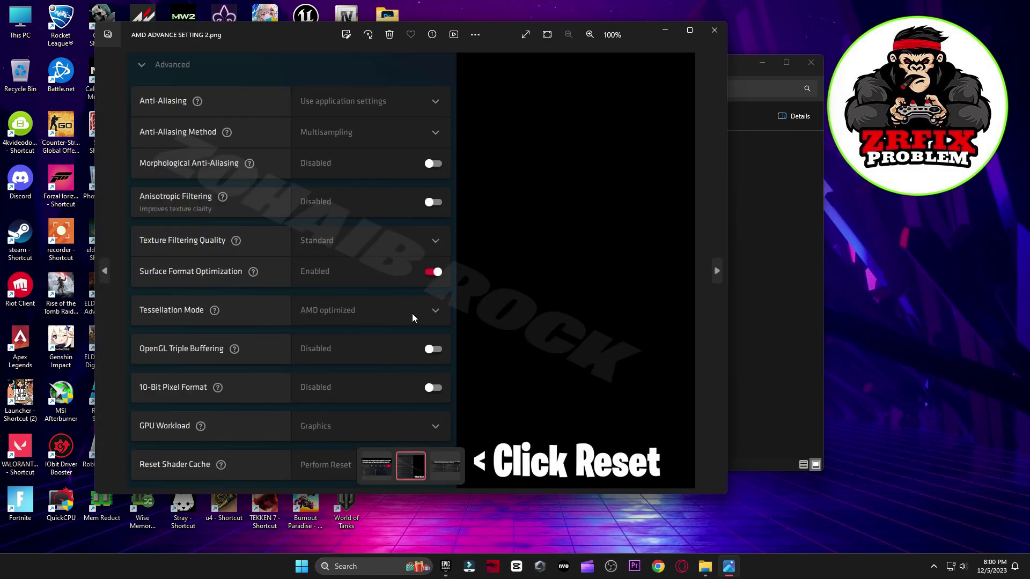
pyautogui.press('Right')
pyautogui.click(714, 31)
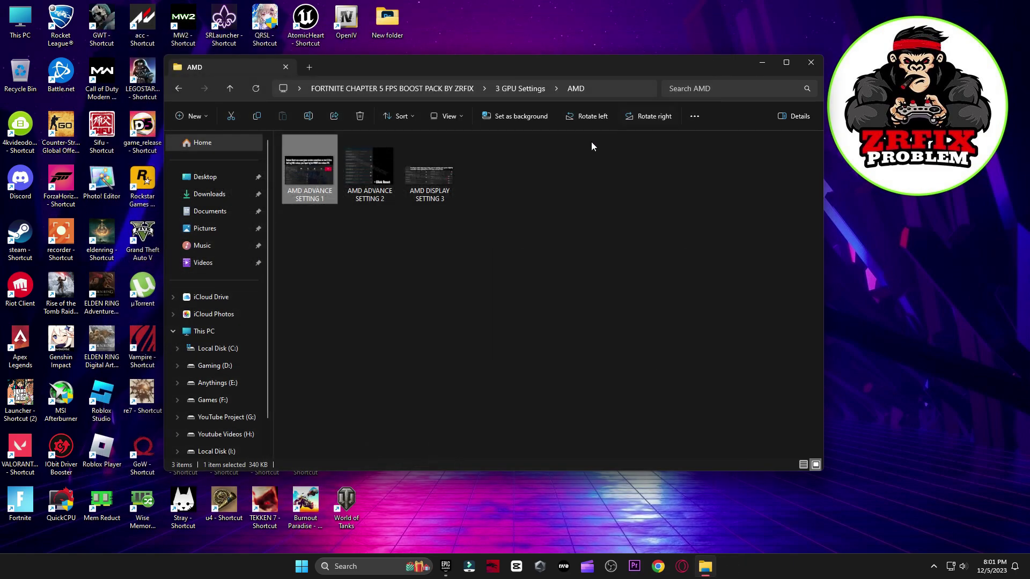
# Open the INTEL folder and view the Intel Graphics Command Center image and the one after it
pyautogui.hotkey('alt', 'Left')
pyautogui.doubleClick(539, 205)
pyautogui.click(333, 172)
pyautogui.press('Return')
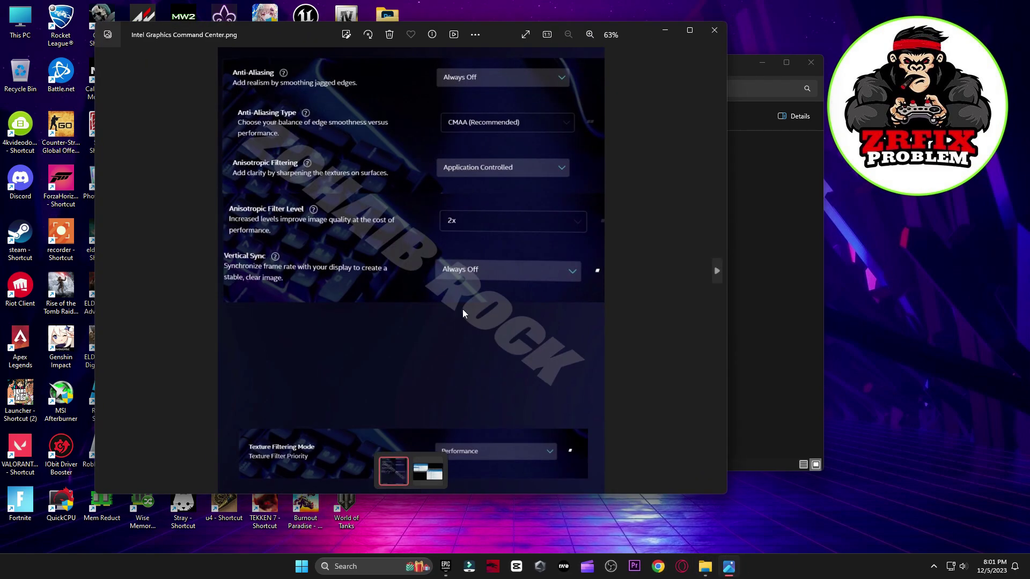
pyautogui.press('Right')
pyautogui.click(714, 30)
# Open the NVIDIA folder and view the NVIDIA Settings (Manage 3D Settings) reference image
pyautogui.hotkey('alt', 'Left')
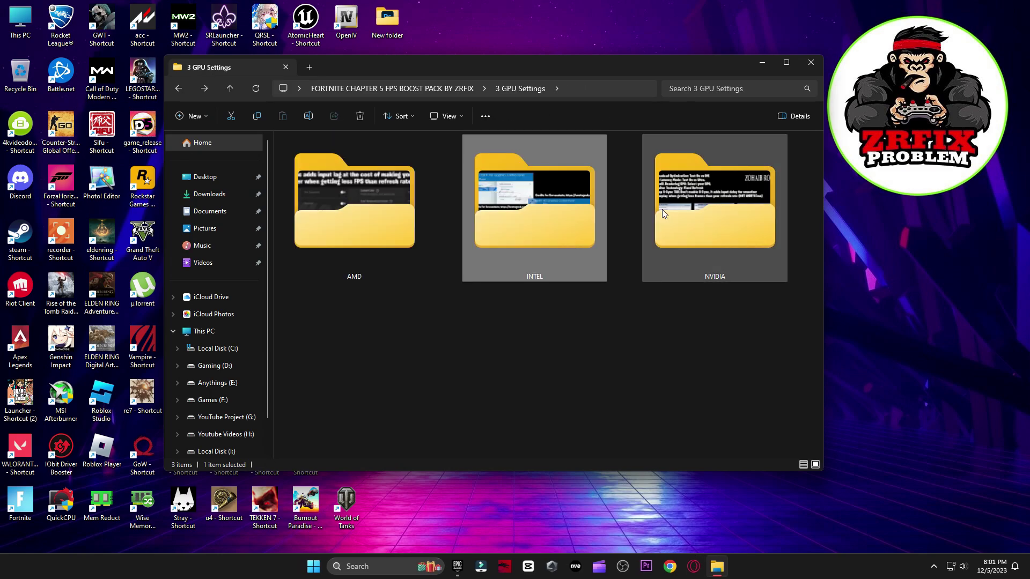
pyautogui.doubleClick(697, 206)
pyautogui.click(316, 173)
pyautogui.press('Return')
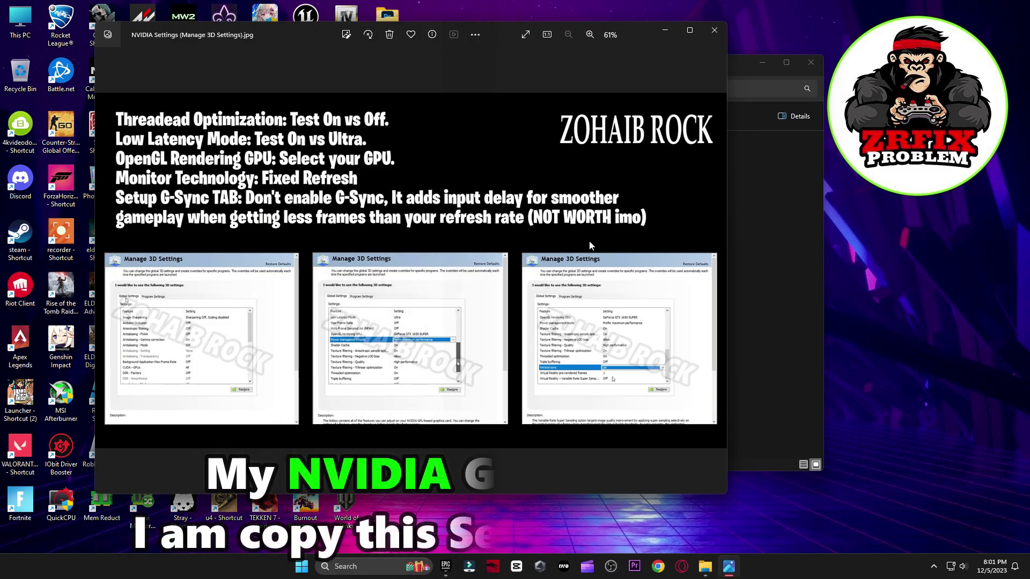
# Open NVIDIA Control Panel from the desktop, close the reference image and pack folder, and reposition the control panel window
pyautogui.rightClick(869, 203)
pyautogui.click(881, 354)
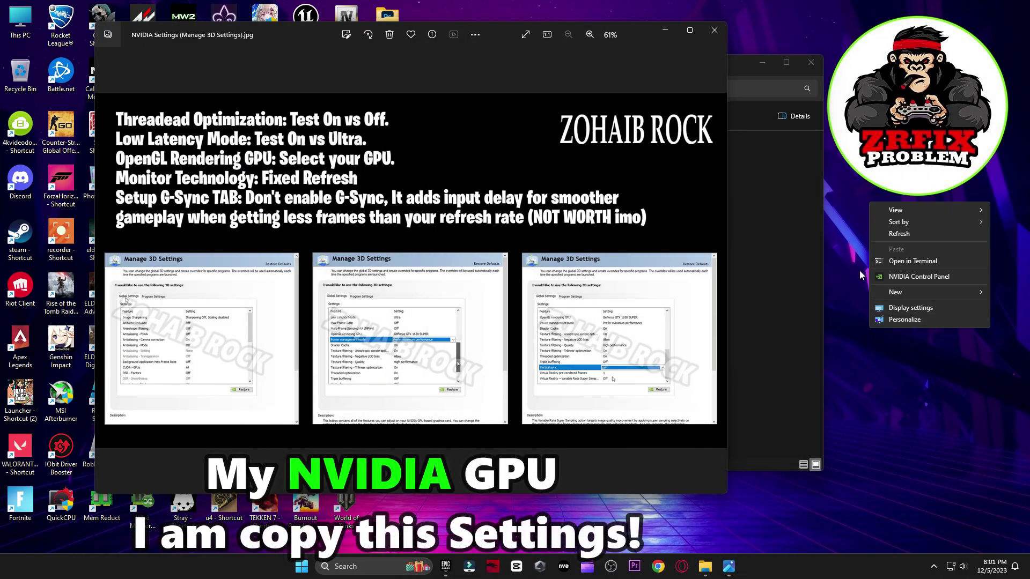
pyautogui.click(929, 276)
pyautogui.click(811, 62)
pyautogui.click(714, 30)
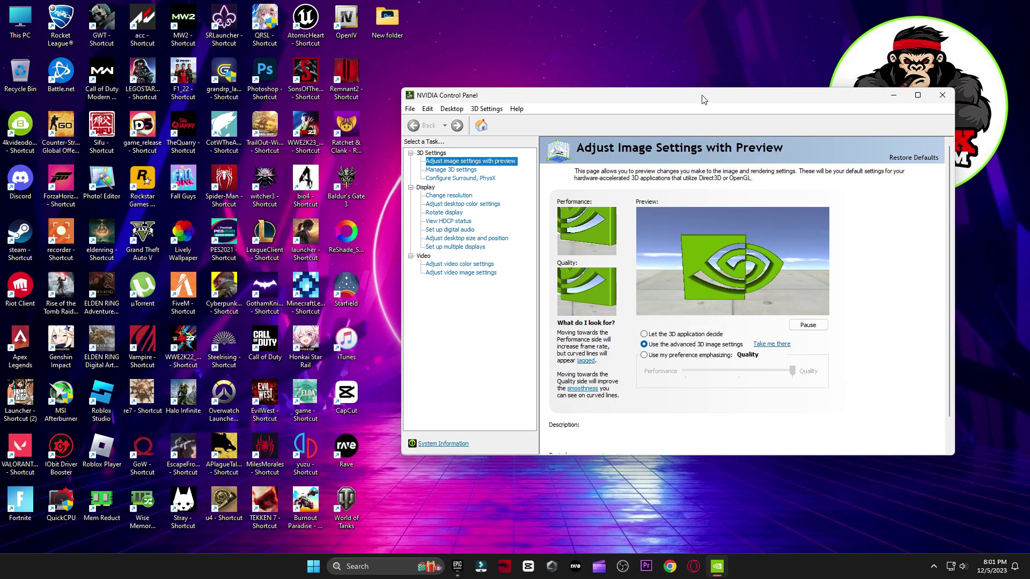
pyautogui.moveTo(699, 95); pyautogui.dragTo(570, 69)
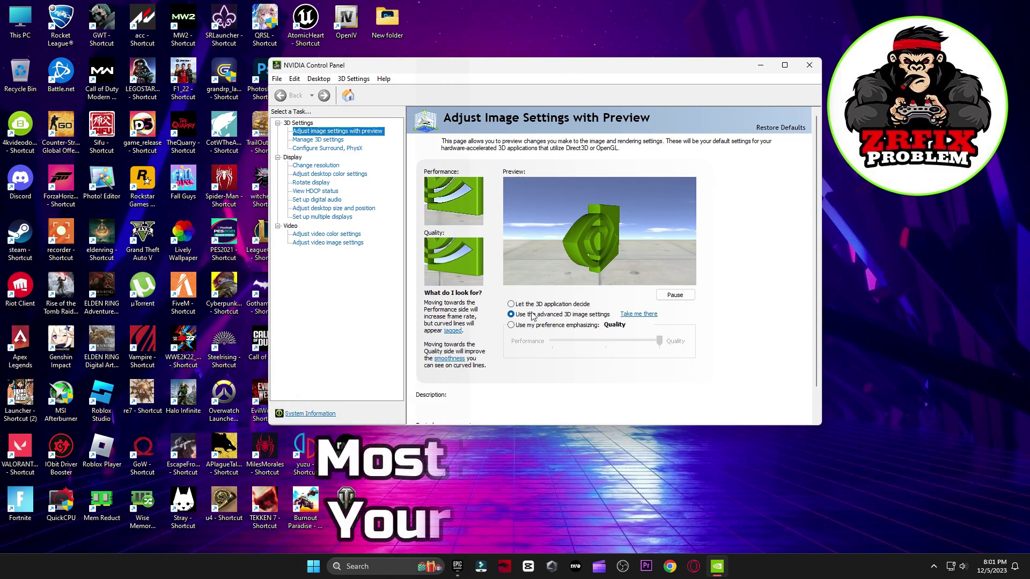
# Review all global settings under Manage 3D Settings, from Image Scaling down to Vulkan/OpenGL present method
pyautogui.click(335, 140)
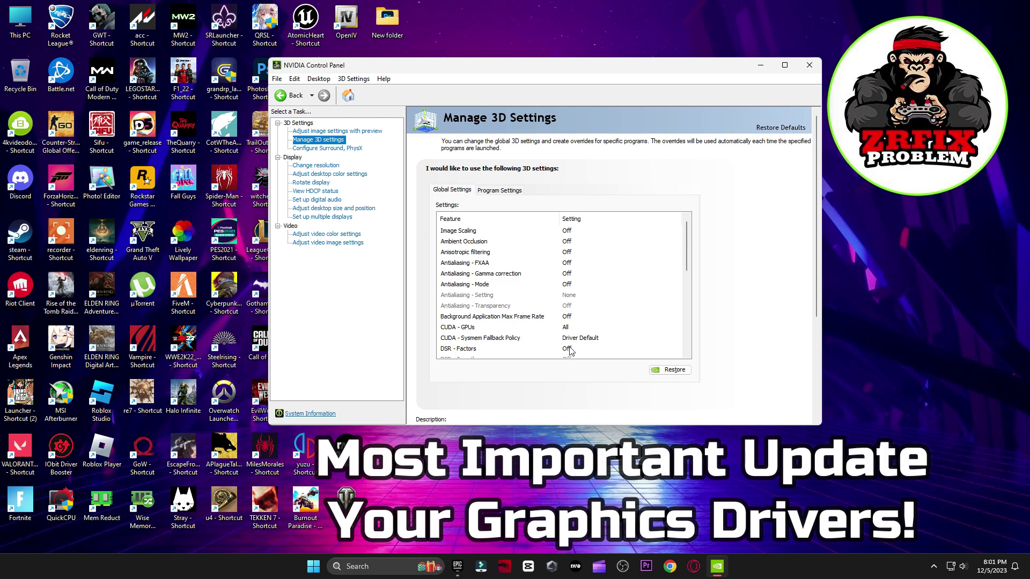
pyautogui.scroll(-2, 589, 319)
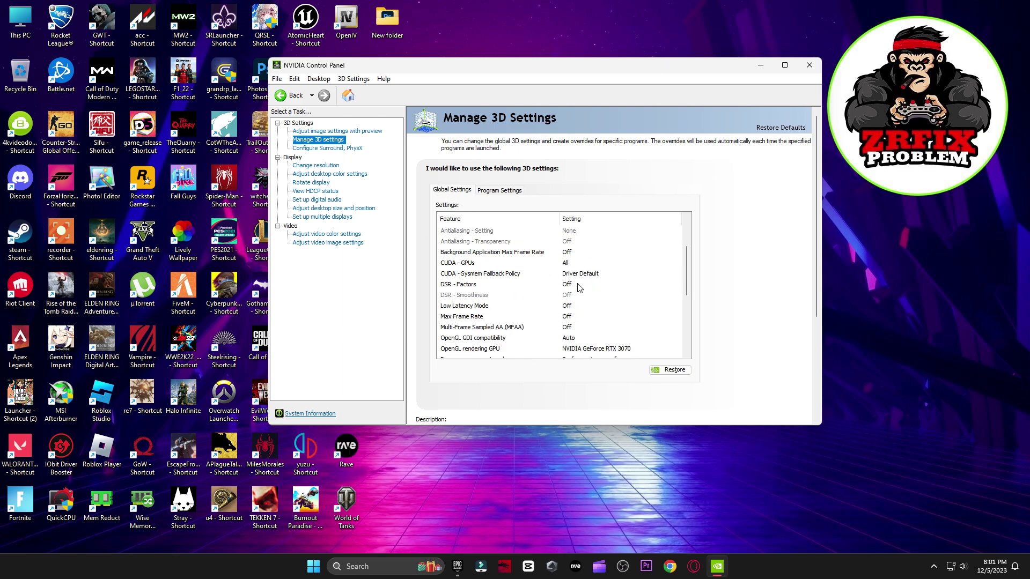
pyautogui.scroll(-2, 579, 288)
pyautogui.scroll(-2, 526, 293)
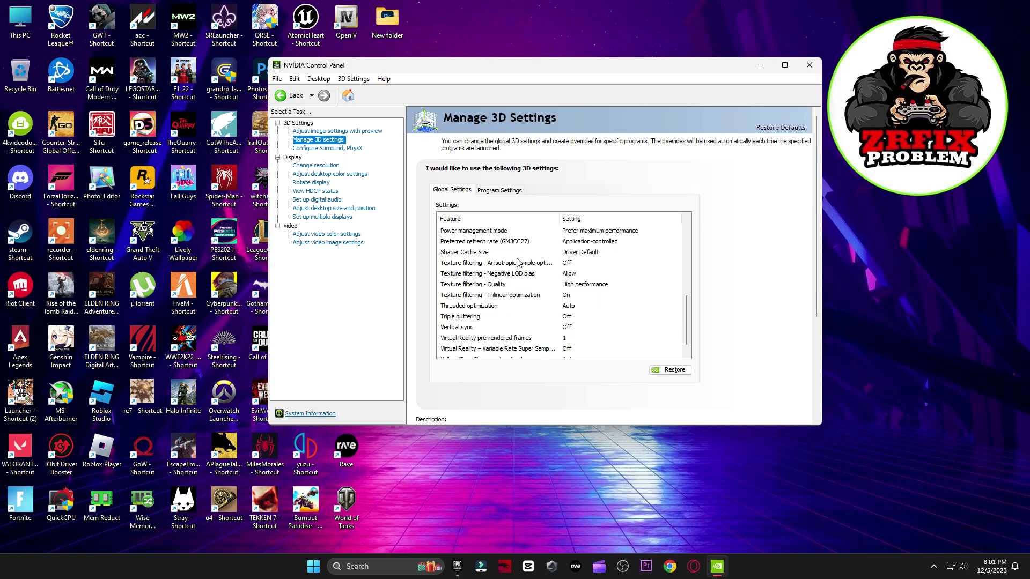
pyautogui.scroll(-1, 590, 322)
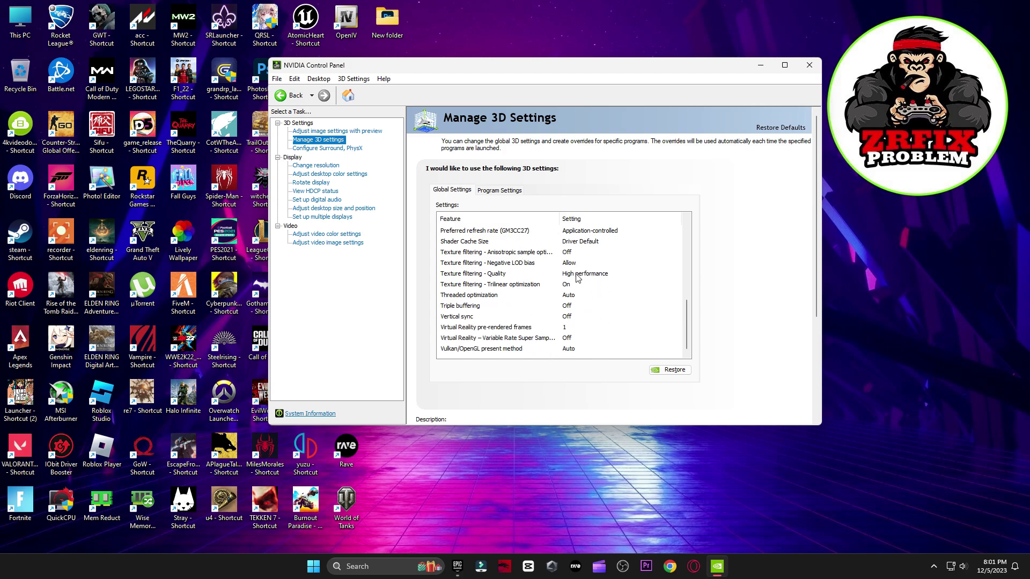
# Set the PhysX processor to NVIDIA GeForce RTX 3070
pyautogui.click(350, 149)
pyautogui.click(650, 209)
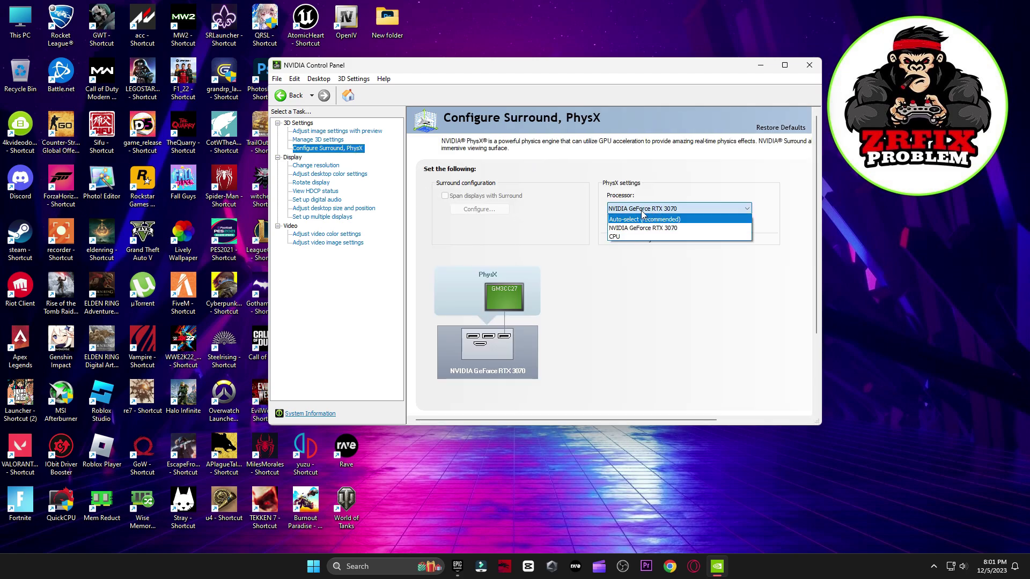
pyautogui.click(644, 232)
# Choose a 165Hz refresh rate for the 1920 × 1080 resolution and apply the display settings
pyautogui.click(315, 165)
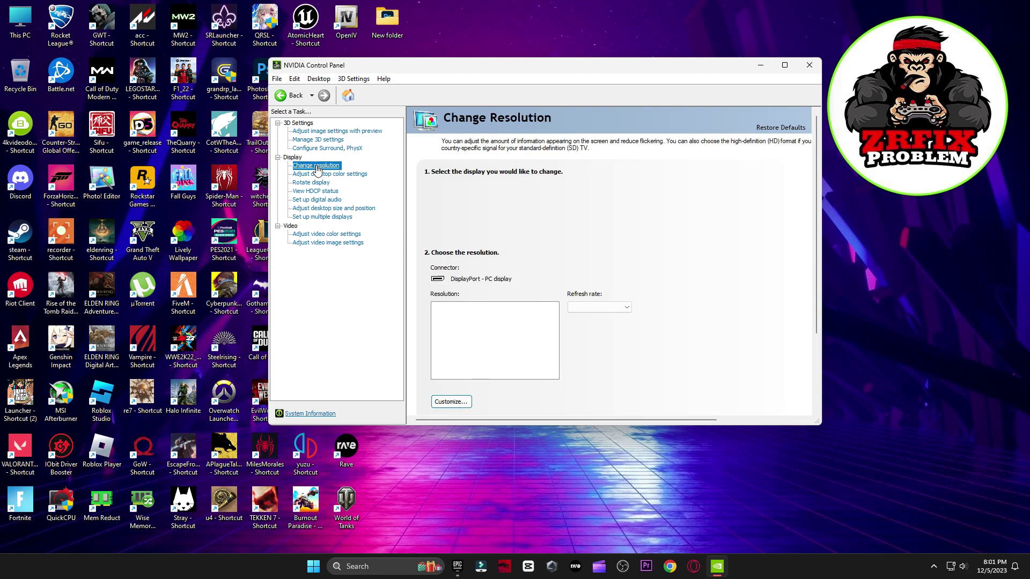
pyautogui.scroll(-3, 503, 322)
pyautogui.scroll(3, 503, 322)
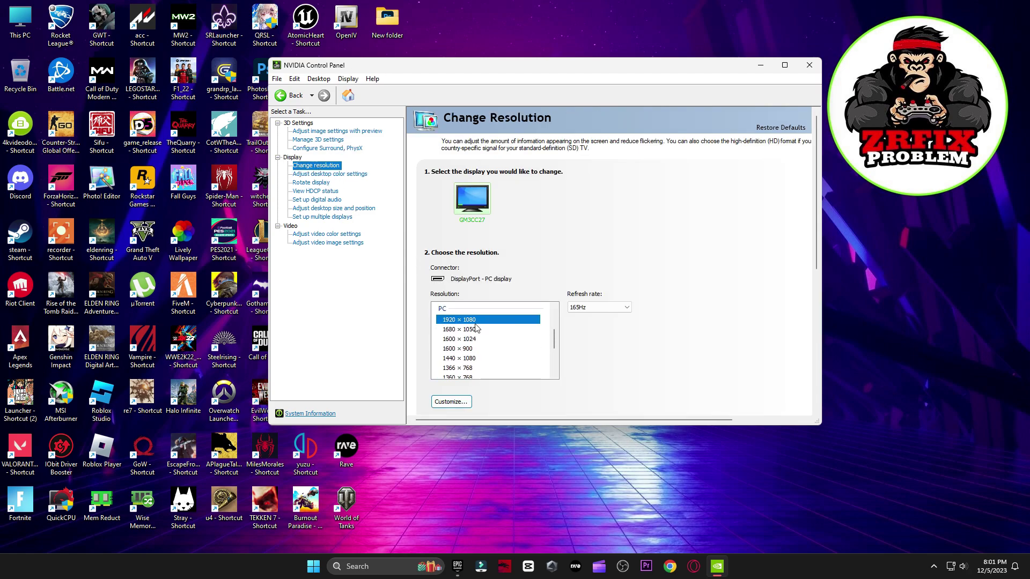
pyautogui.click(590, 308)
pyautogui.click(593, 322)
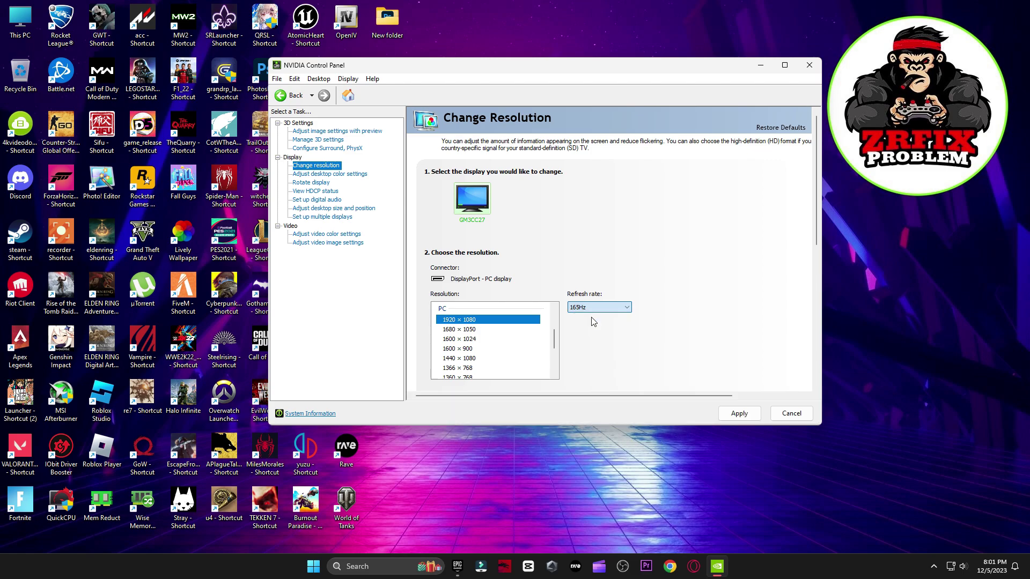
pyautogui.moveTo(812, 210); pyautogui.dragTo(812, 282)
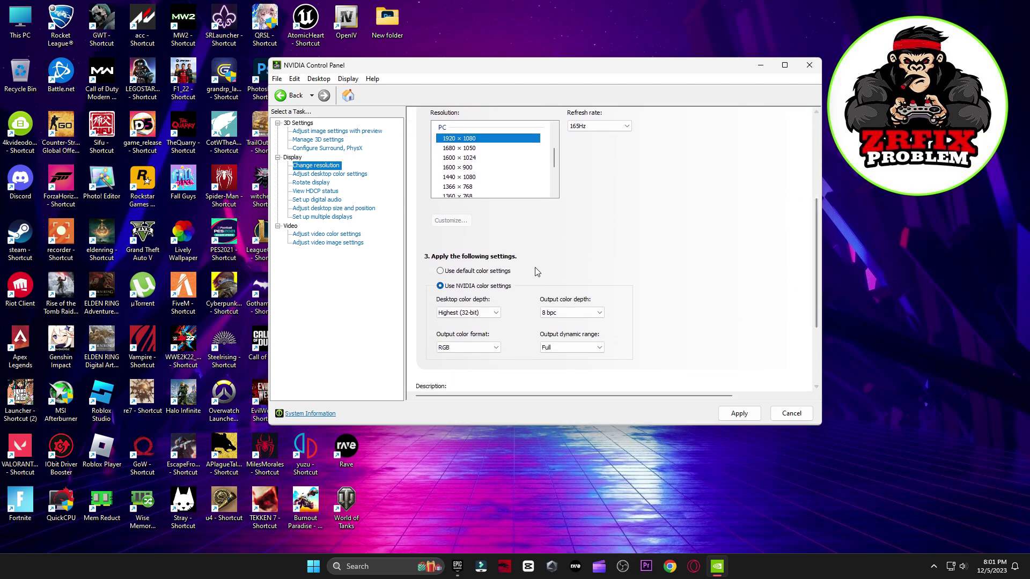
pyautogui.click(719, 411)
pyautogui.click(584, 263)
# Review the remaining display, video and image preview pages, including desktop color, size and position, and close NVIDIA Control Panel
pyautogui.click(344, 175)
pyautogui.scroll(-1, 630, 292)
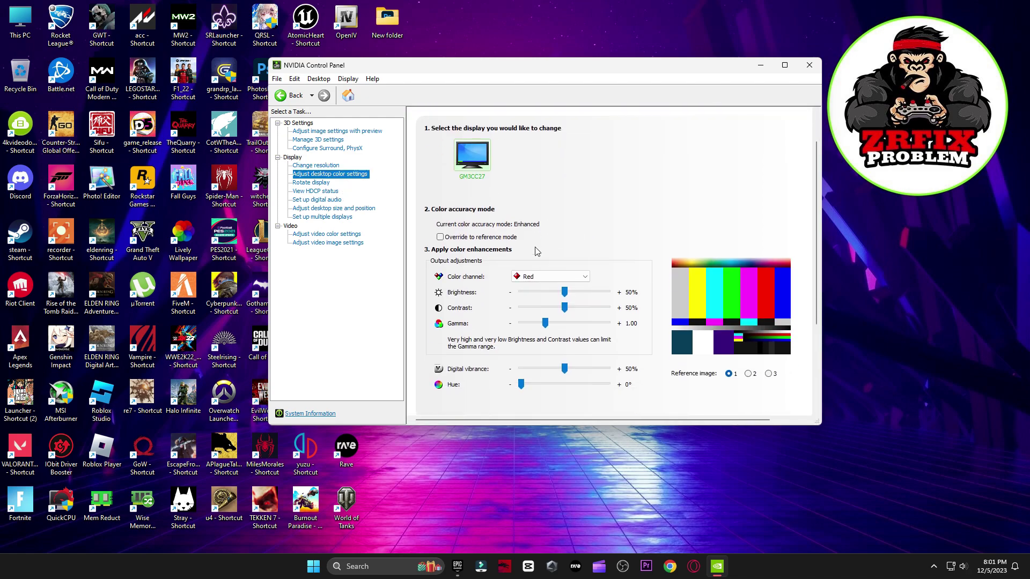
pyautogui.click(330, 183)
pyautogui.click(332, 192)
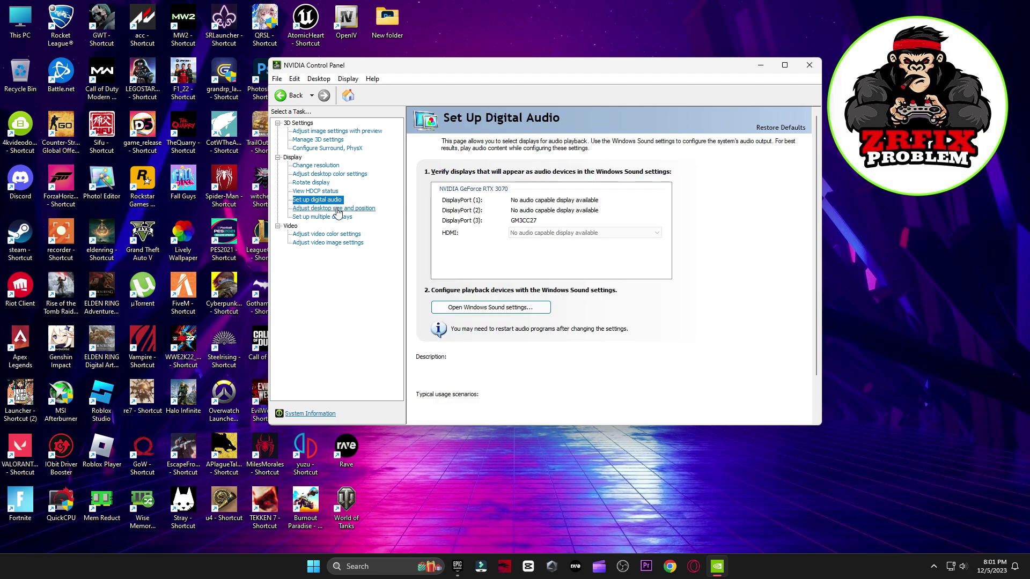
pyautogui.click(336, 210)
pyautogui.scroll(-3, 665, 275)
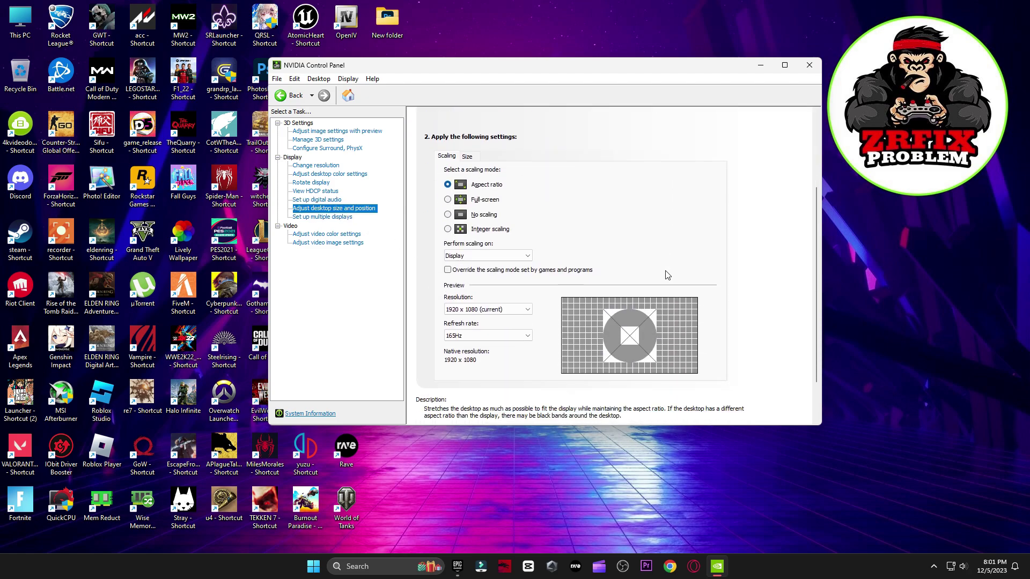
pyautogui.click(321, 217)
pyautogui.click(327, 233)
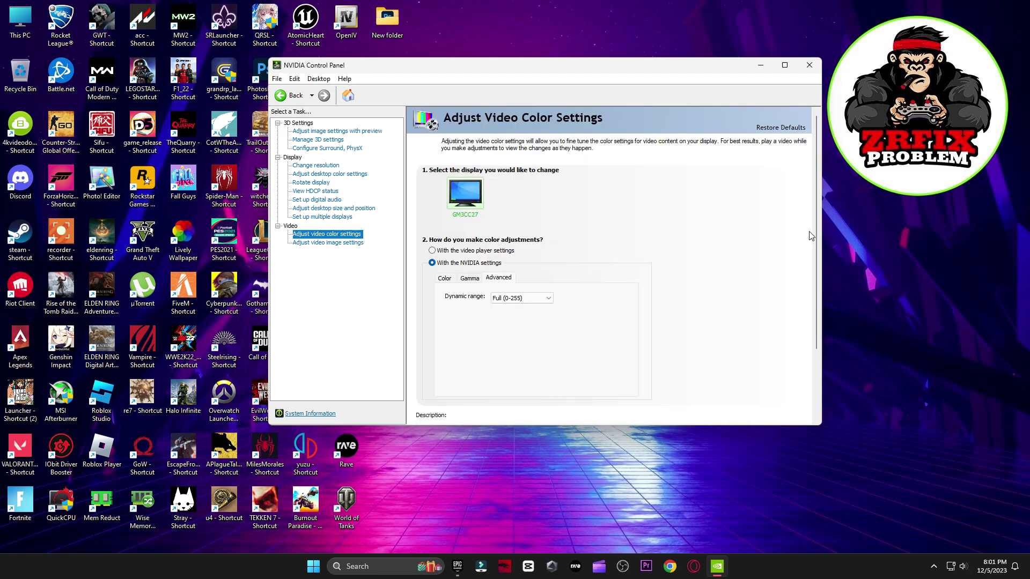
pyautogui.click(328, 243)
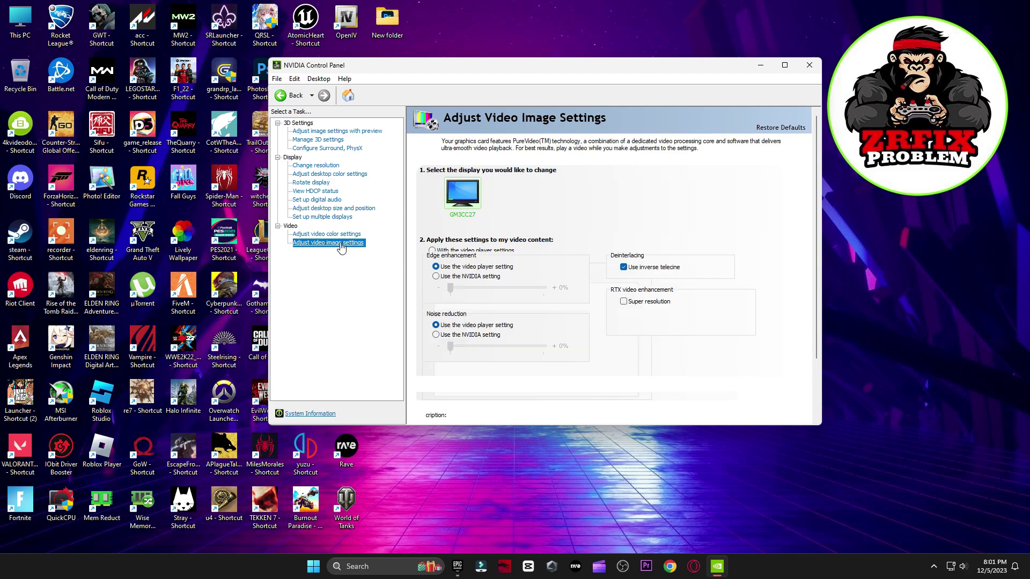
pyautogui.click(342, 134)
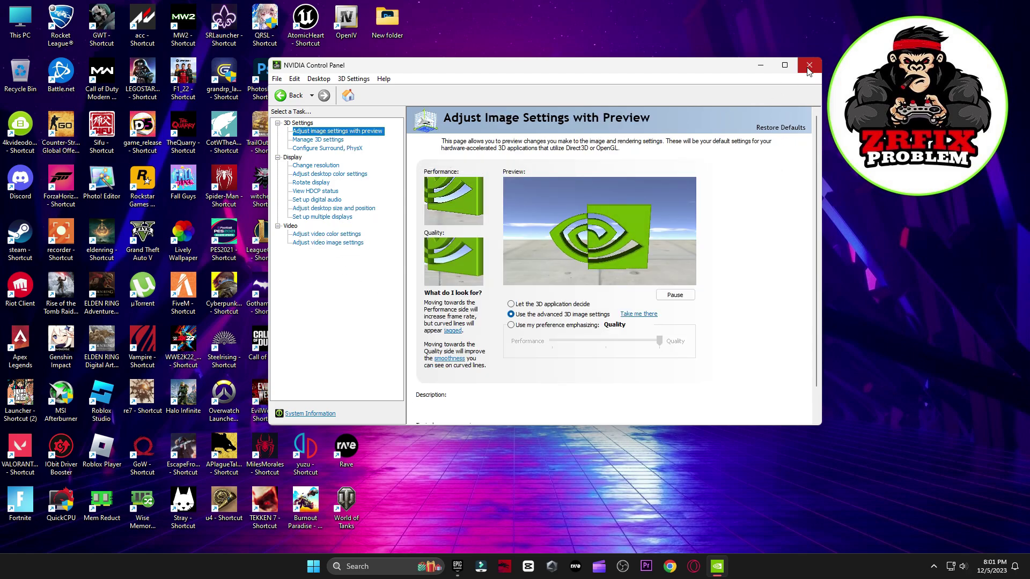
pyautogui.click(808, 66)
# Browse the boost pack to 4 Power Plan > Quick-CPU > 64bit, launch the installed QuickCPU, and close the folder
pyautogui.doubleClick(551, 232)
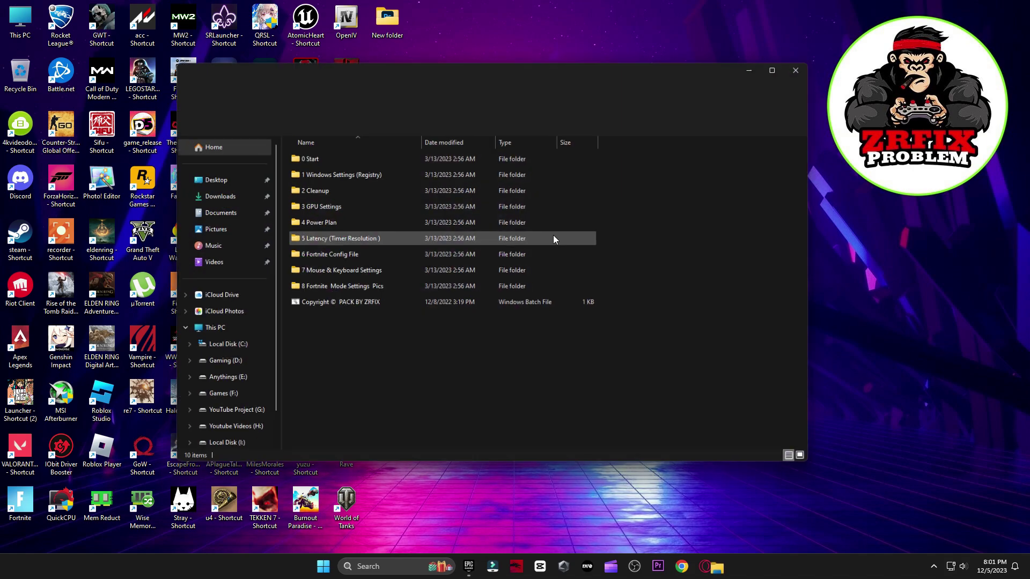
pyautogui.doubleClick(385, 225)
pyautogui.doubleClick(333, 155)
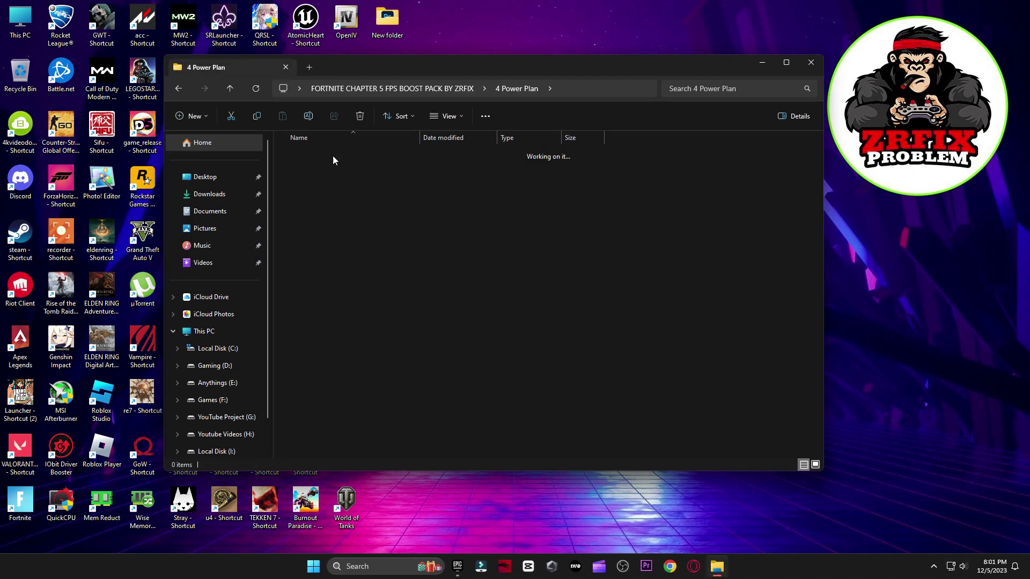
pyautogui.doubleClick(334, 170)
pyautogui.click(61, 503)
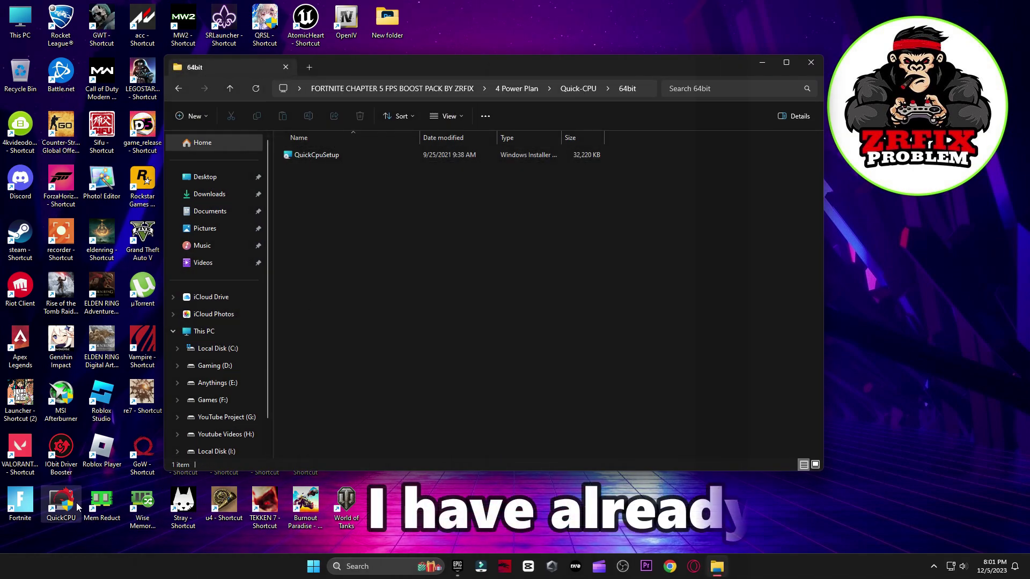
pyautogui.click(811, 62)
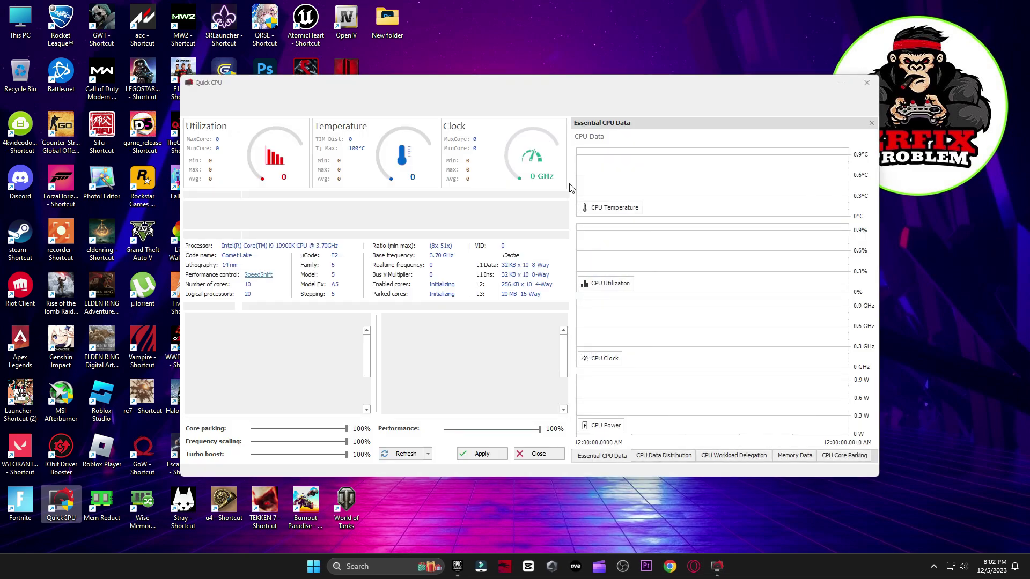
# Dismiss the update notice, apply the High performance power plan with all performance sliders at 100%, and close Quick CPU
pyautogui.click(610, 316)
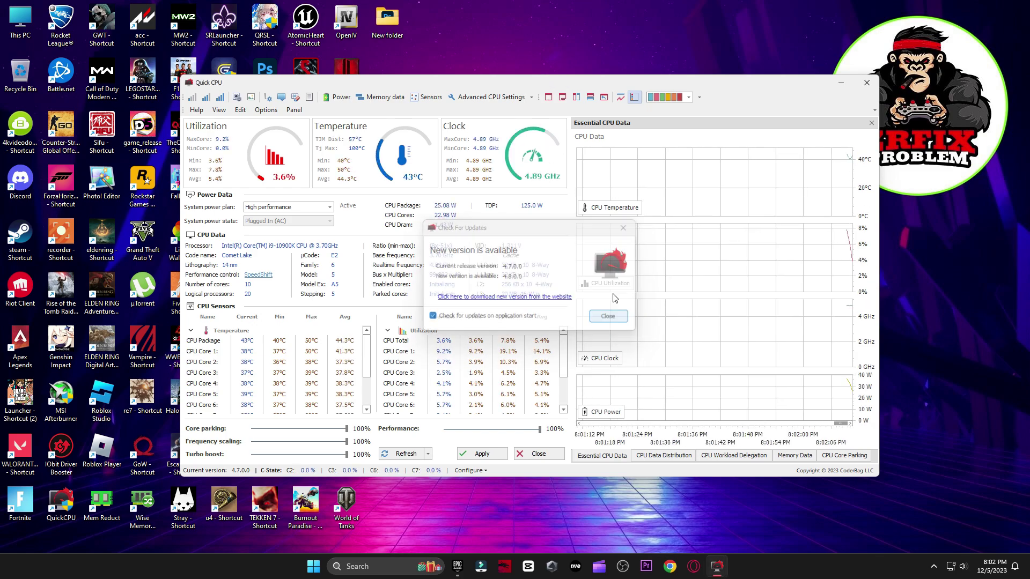
pyautogui.moveTo(629, 86); pyautogui.dragTo(572, 61)
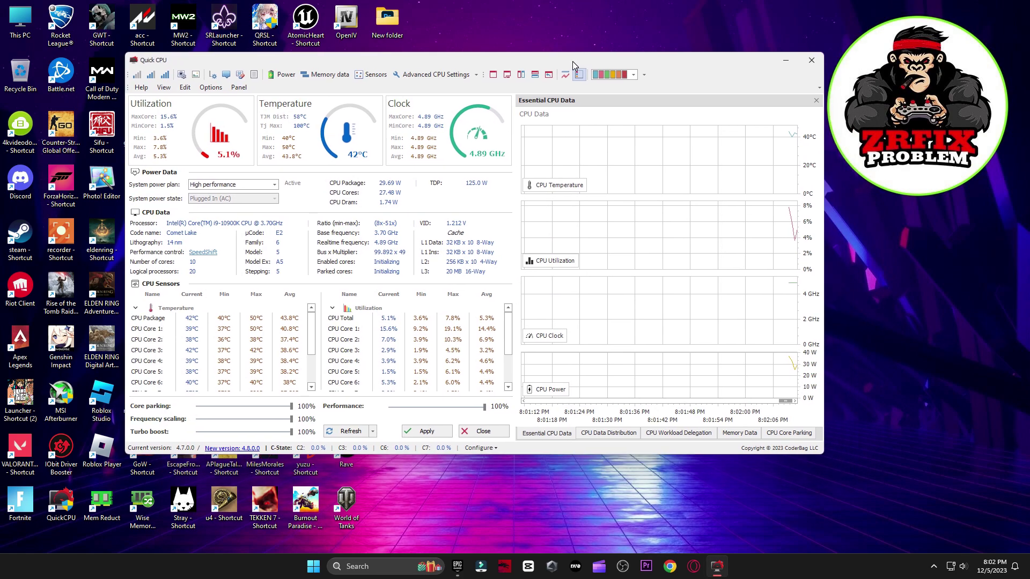
pyautogui.click(234, 184)
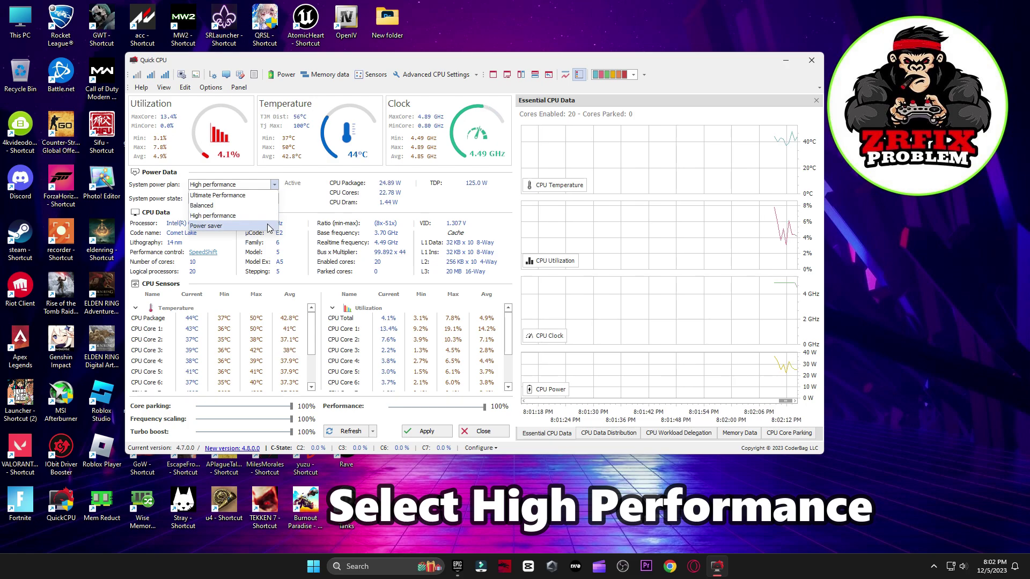
pyautogui.click(222, 217)
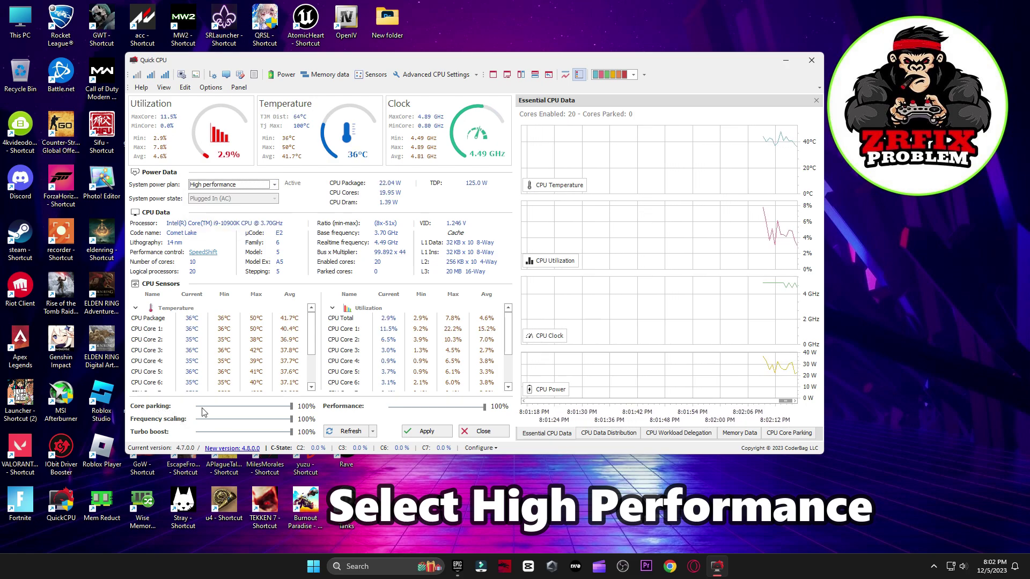
pyautogui.moveTo(291, 419); pyautogui.dragTo(197, 419)
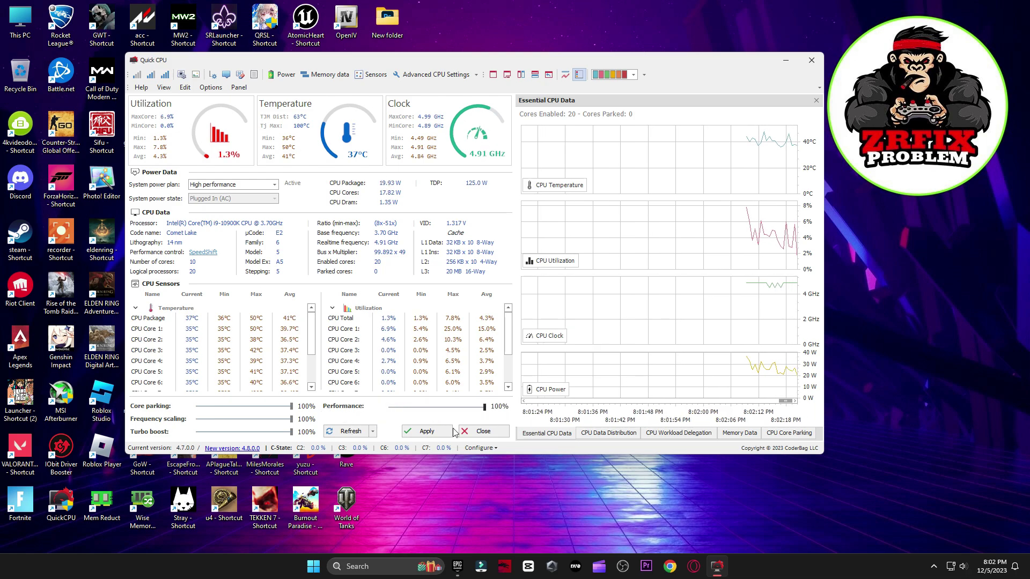
pyautogui.click(424, 432)
pyautogui.click(537, 288)
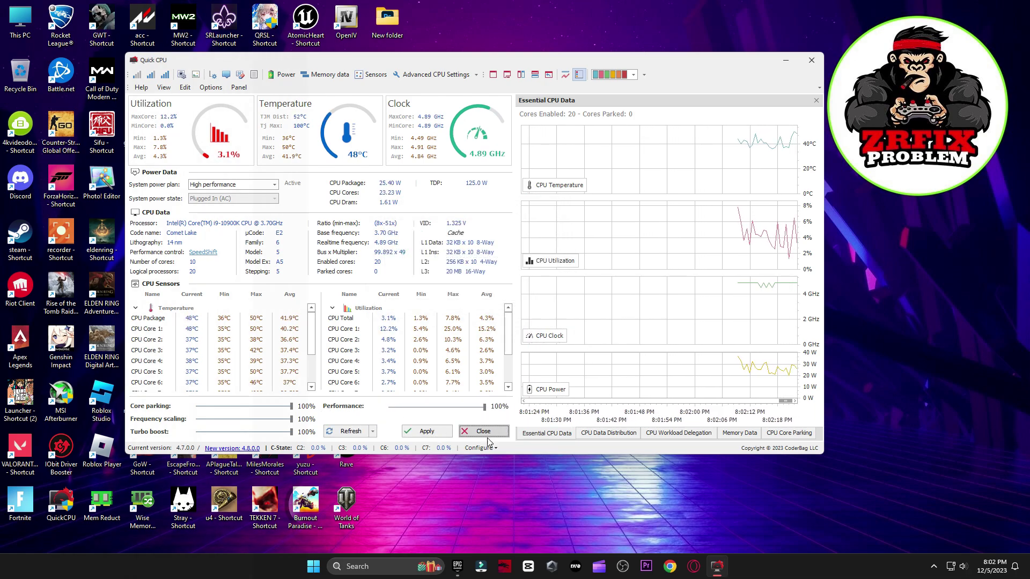
pyautogui.click(485, 434)
# Search Windows for the power plan settings, check the selected plan, collapse the additional plans and close Power Options
pyautogui.click(370, 564)
pyautogui.write('wer')
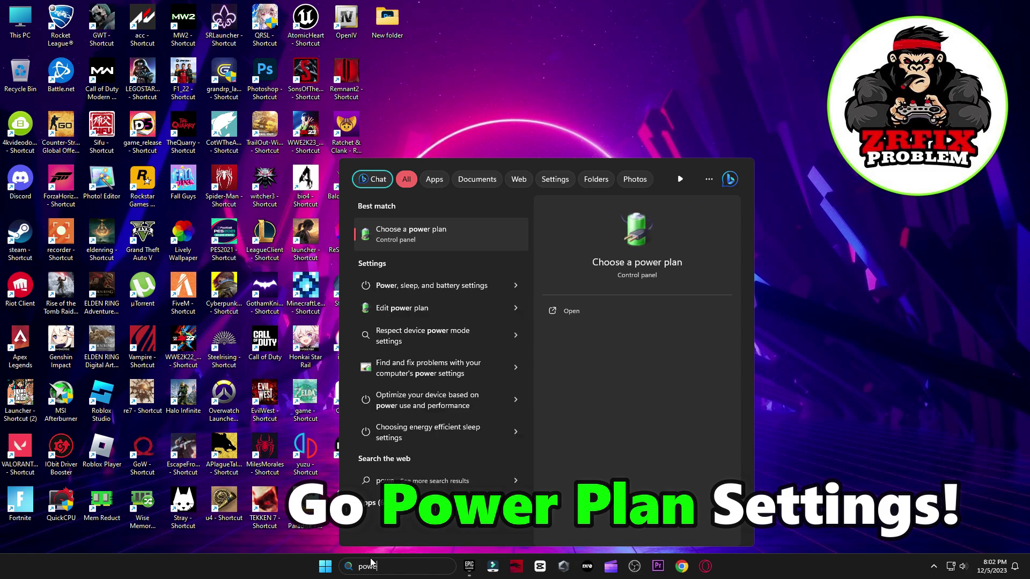
pyautogui.click(403, 241)
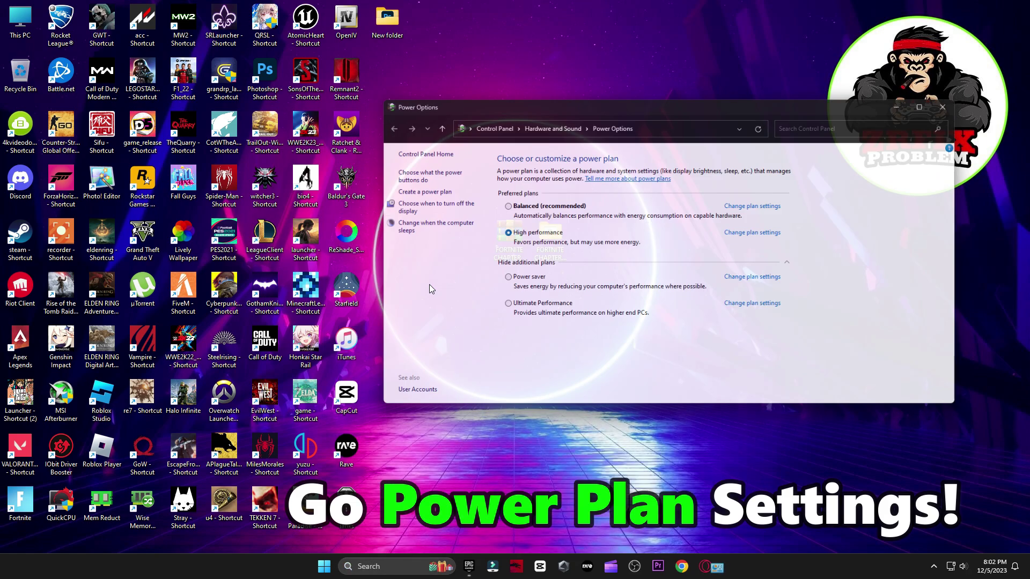
pyautogui.moveTo(717, 105); pyautogui.dragTo(556, 104)
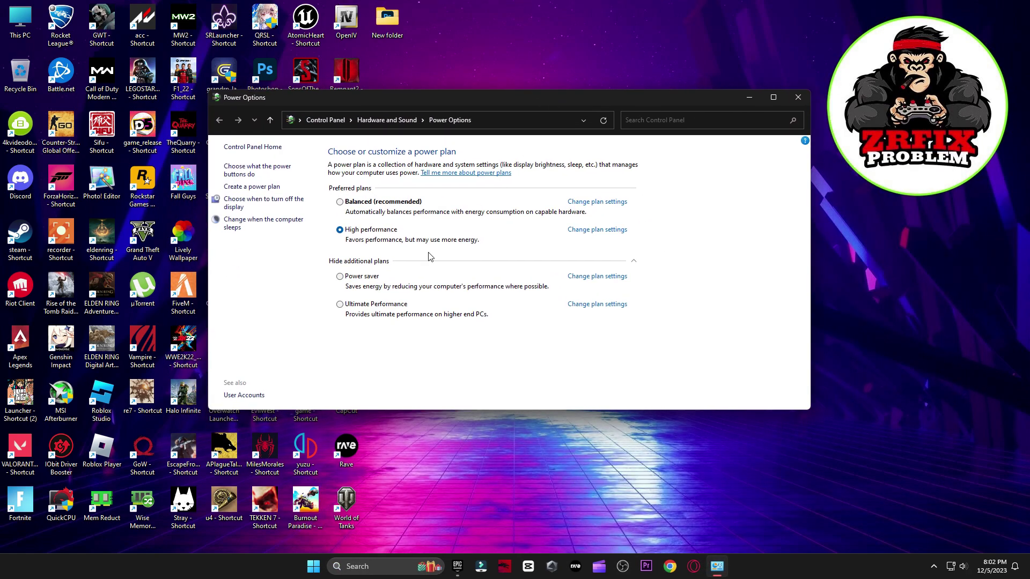
pyautogui.click(339, 263)
pyautogui.click(367, 266)
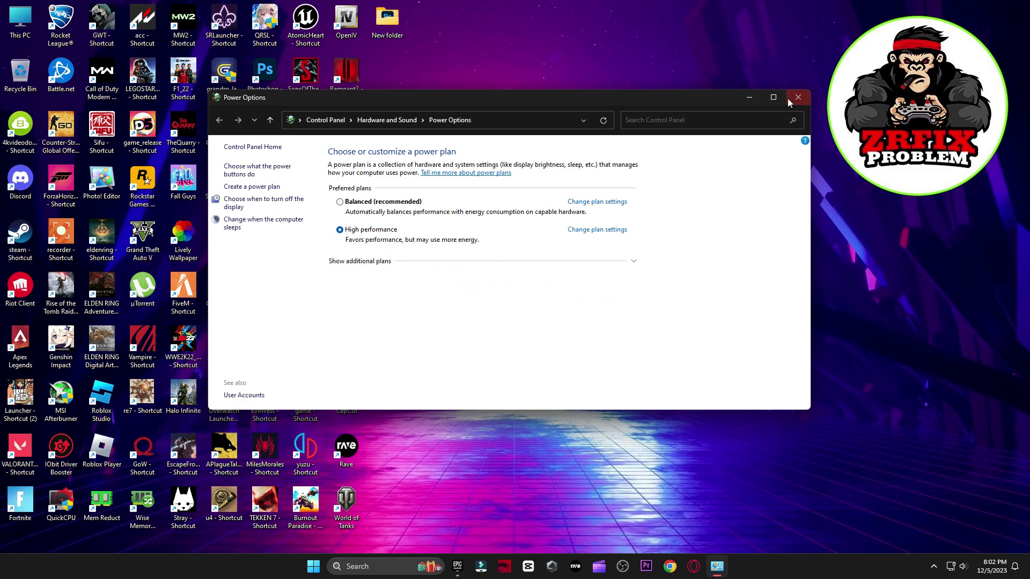
pyautogui.click(798, 97)
# Launch Timer Resolution from the boost pack's 5 Latency (Timer Resolution ) folder, set it to Maximum and minimize it
pyautogui.doubleClick(549, 239)
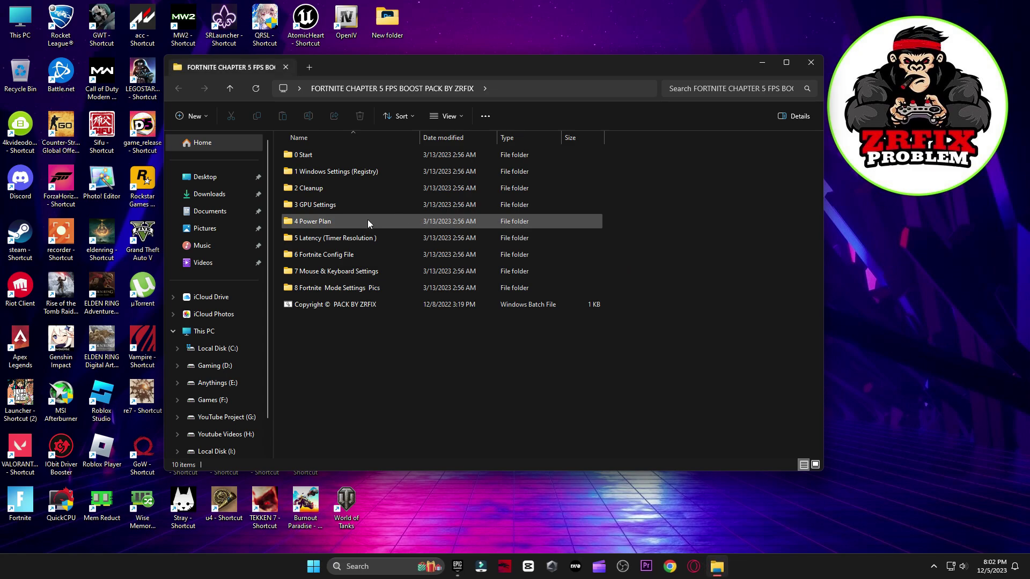
pyautogui.doubleClick(337, 238)
pyautogui.doubleClick(324, 156)
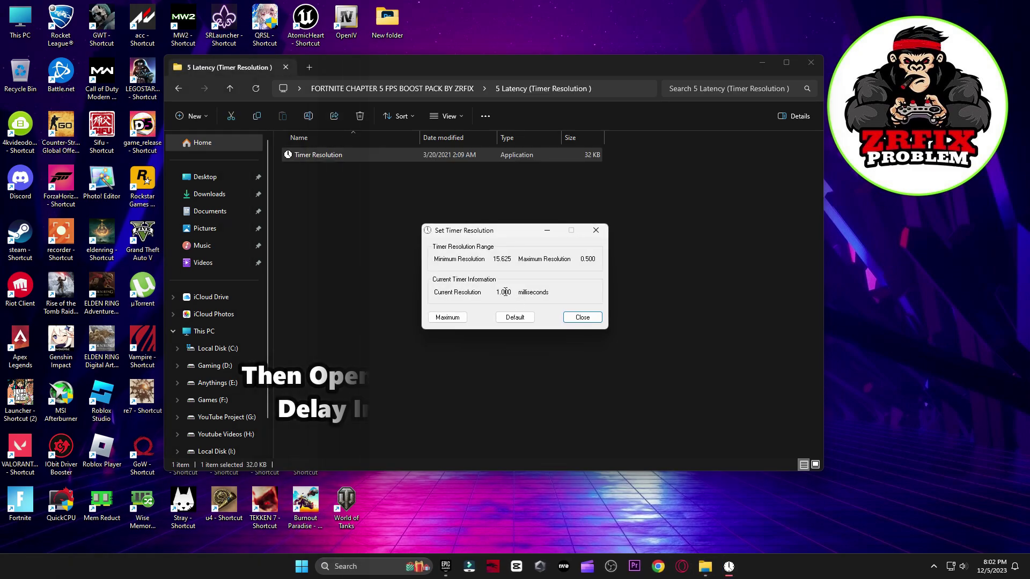
pyautogui.click(446, 317)
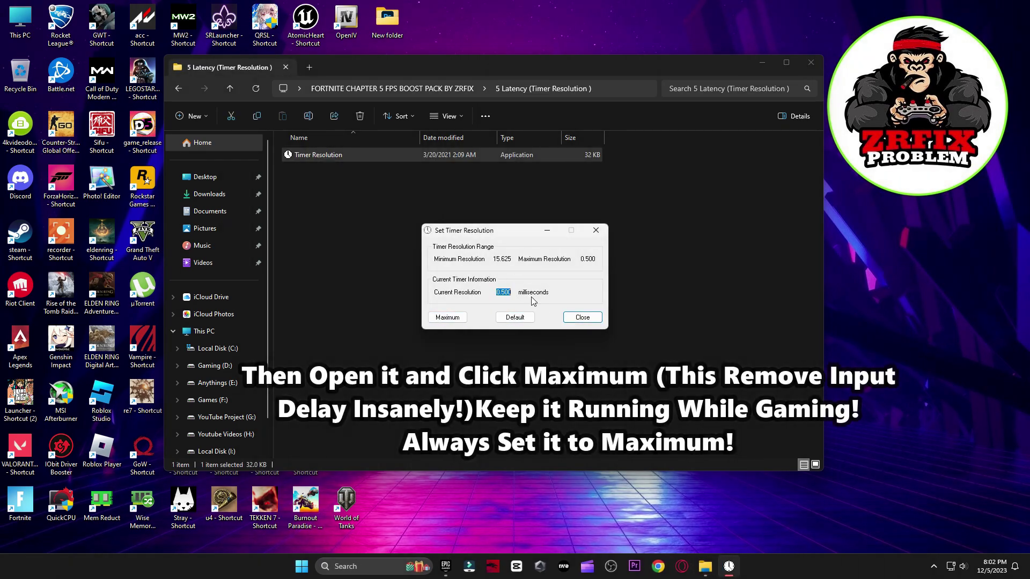
pyautogui.click(547, 230)
# Copy the GameUserSettings file from the boost pack's 6 Fortnite Config File folder
pyautogui.click(179, 88)
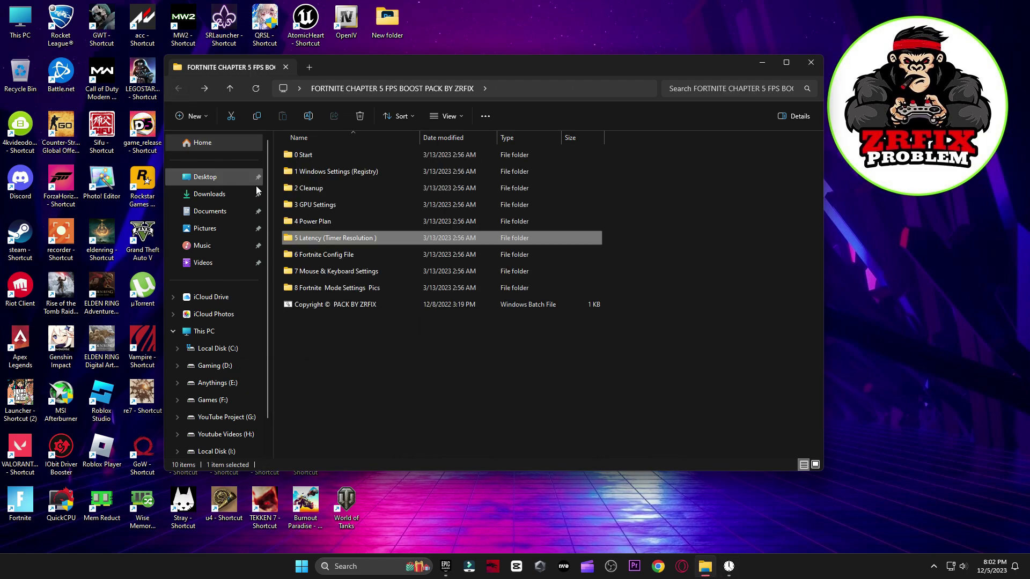
pyautogui.doubleClick(321, 255)
pyautogui.rightClick(338, 157)
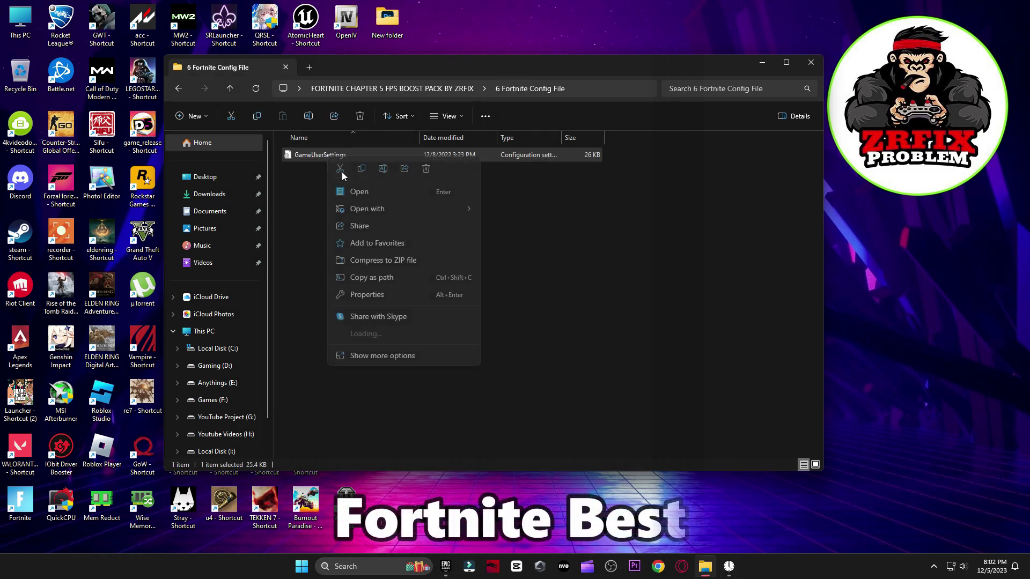
pyautogui.click(391, 229)
# Find and launch the Windows Run dialog and use it to open the appdata folder
pyautogui.click(379, 567)
pyautogui.write('run')
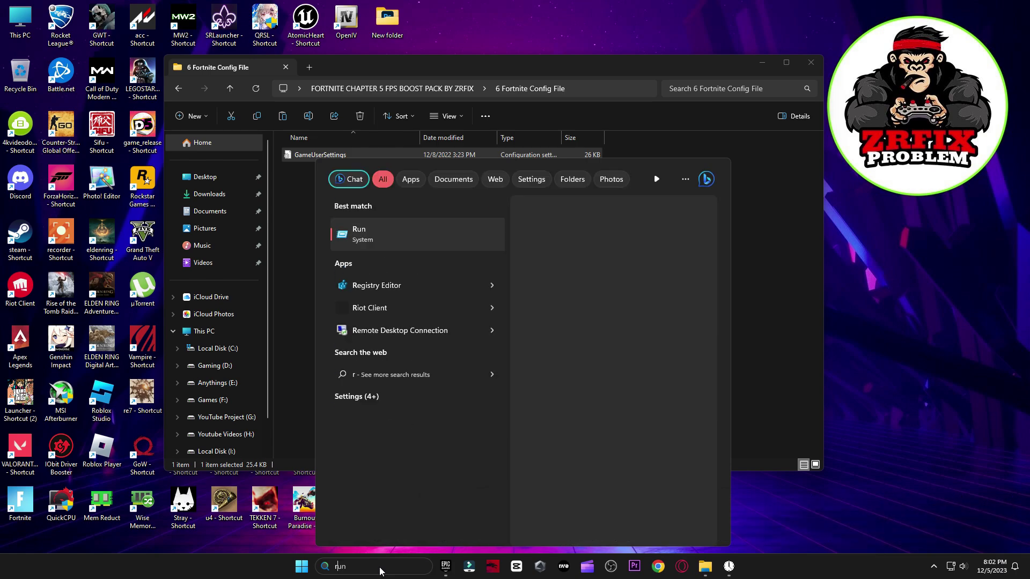
pyautogui.click(421, 230)
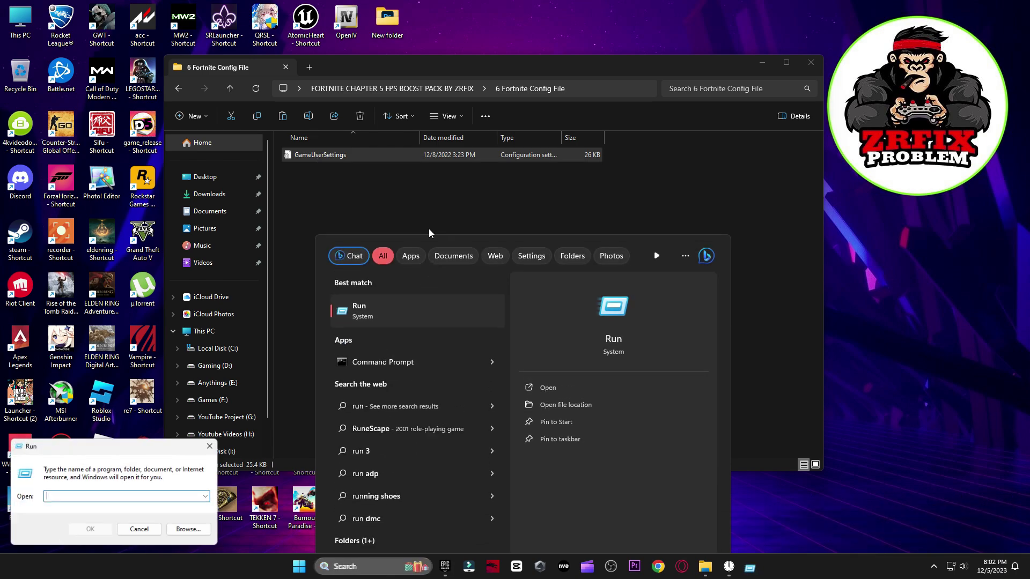
pyautogui.moveTo(123, 446); pyautogui.dragTo(556, 194)
pyautogui.write('aa')
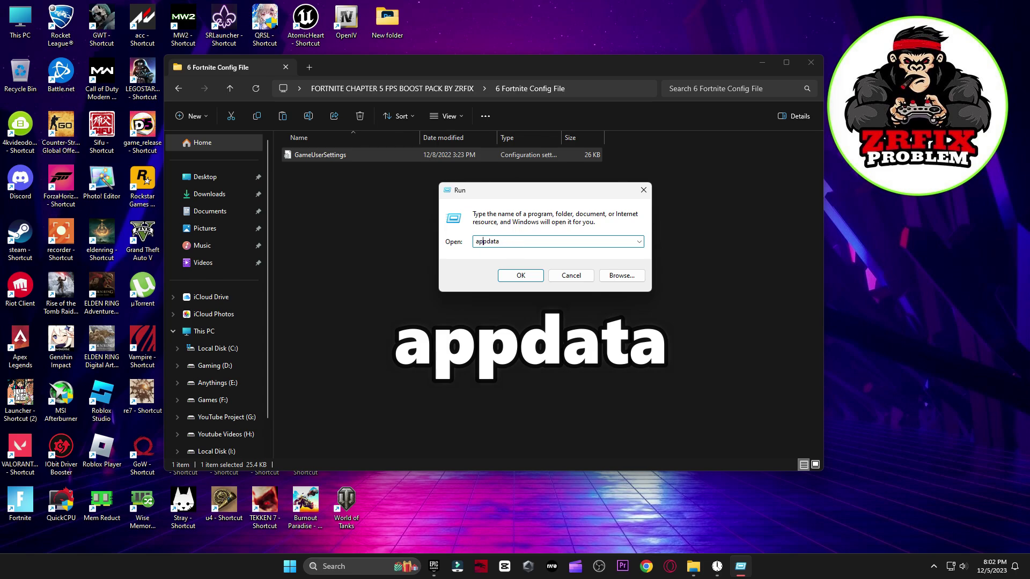
pyautogui.click(532, 276)
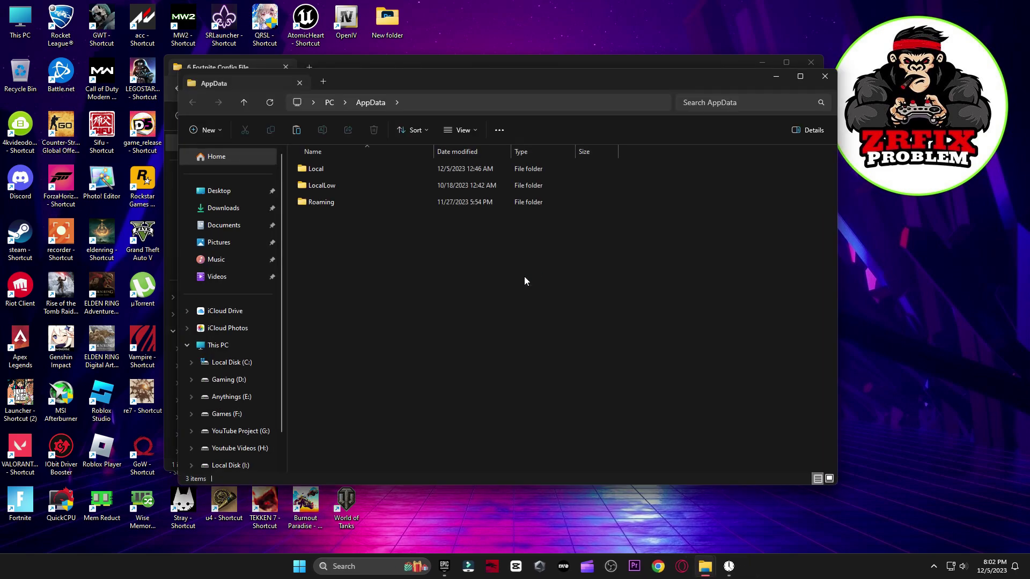
# Browse from AppData to Local > FortniteGame > Saved > Config > WindowsClient
pyautogui.doubleClick(325, 169)
pyautogui.scroll(-5, 322, 179)
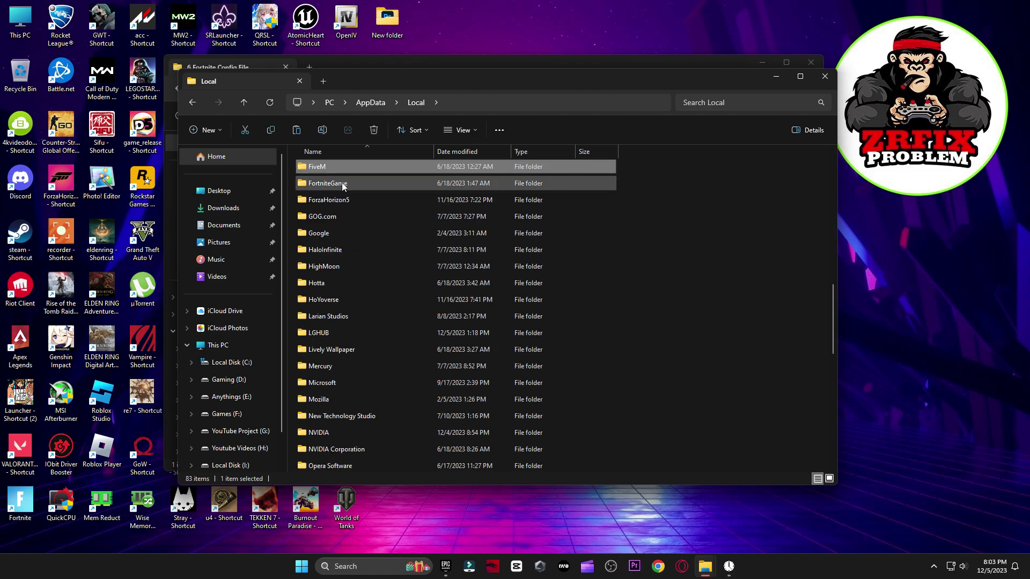
pyautogui.doubleClick(335, 185)
pyautogui.doubleClick(334, 169)
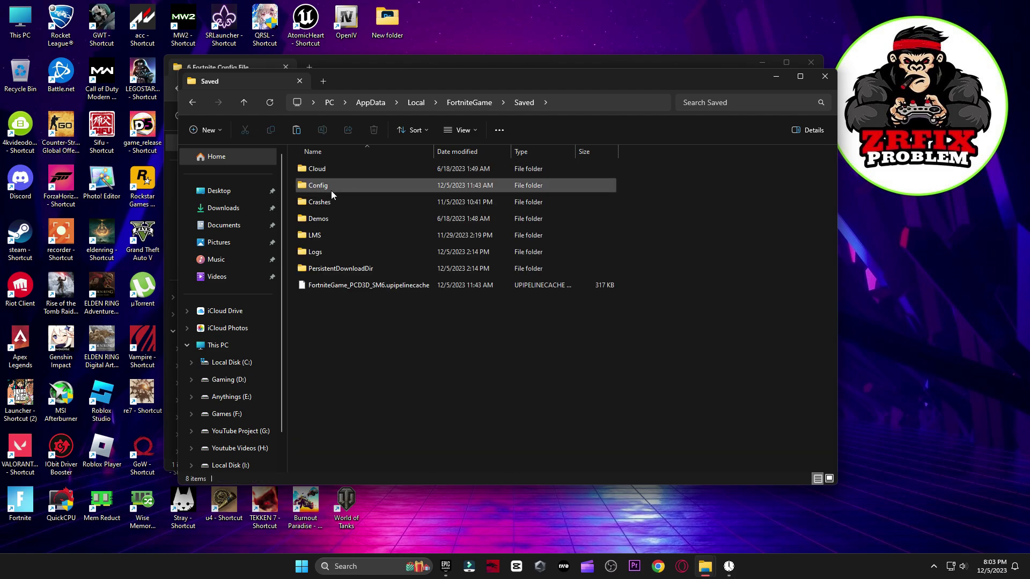
pyautogui.doubleClick(330, 188)
pyautogui.click(349, 187)
pyautogui.doubleClick(349, 188)
# Replace the existing GameUserSettings file in WindowsClient with the copied one and close that folder window
pyautogui.click(333, 173)
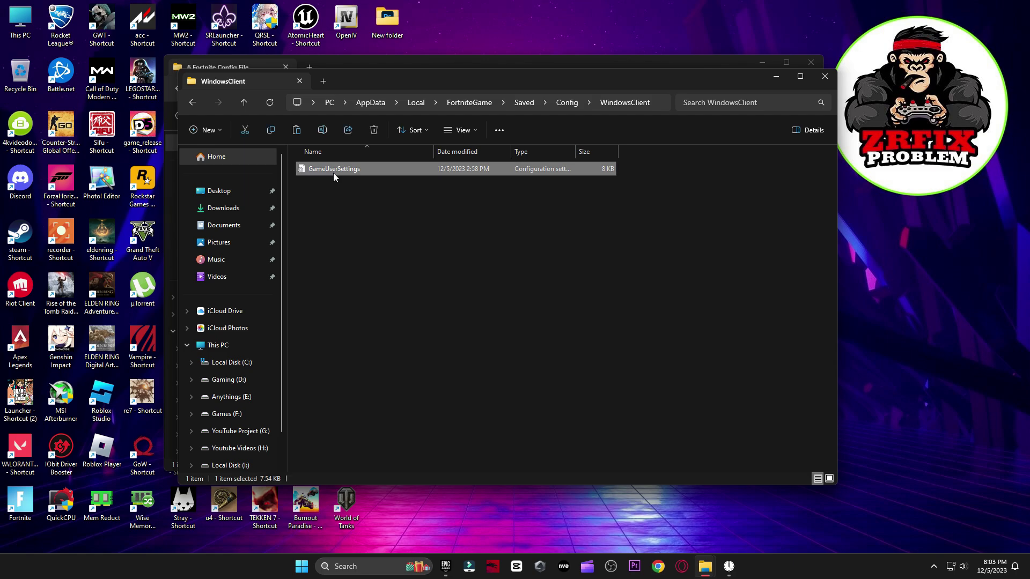
pyautogui.press('Delete')
pyautogui.rightClick(337, 178)
pyautogui.click(347, 187)
pyautogui.click(821, 78)
# Open M1 Mouse Acceleration from 7 Mouse & Keyboard Settings, leave Enhance pointer precision off, review the button options and accept the mouse properties
pyautogui.hotkey('alt', 'Left')
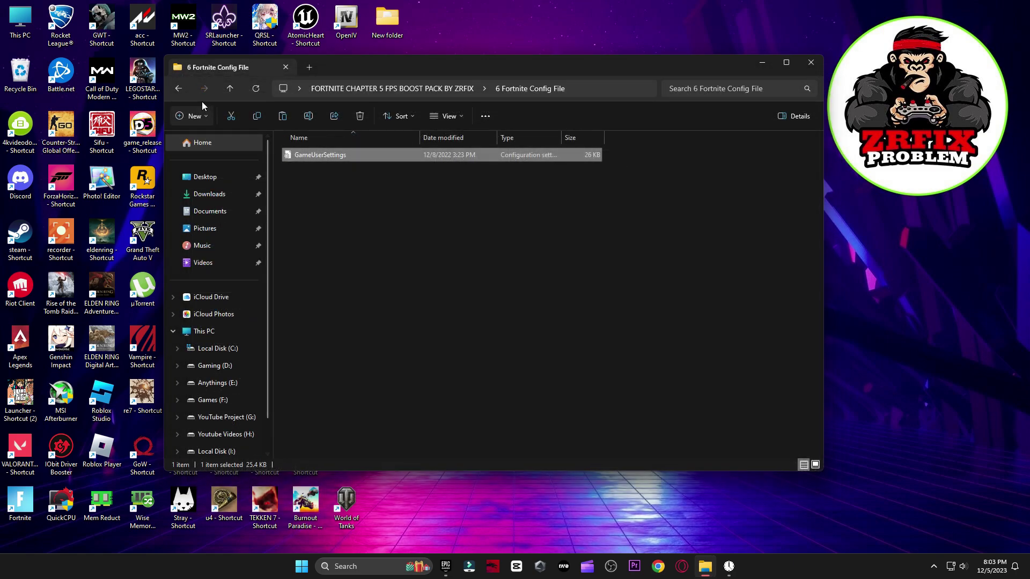
pyautogui.doubleClick(339, 271)
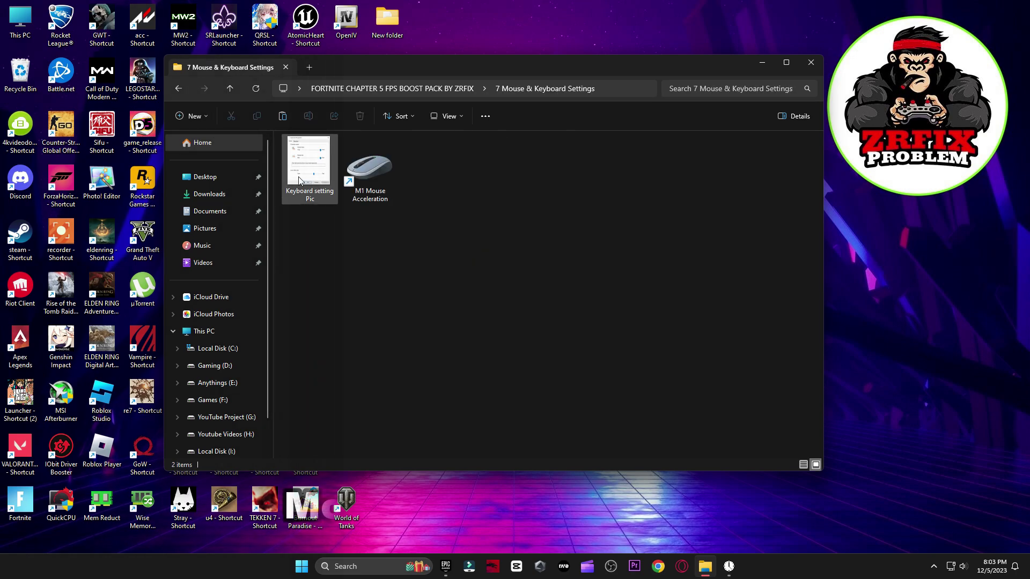
pyautogui.click(363, 178)
pyautogui.doubleClick(364, 178)
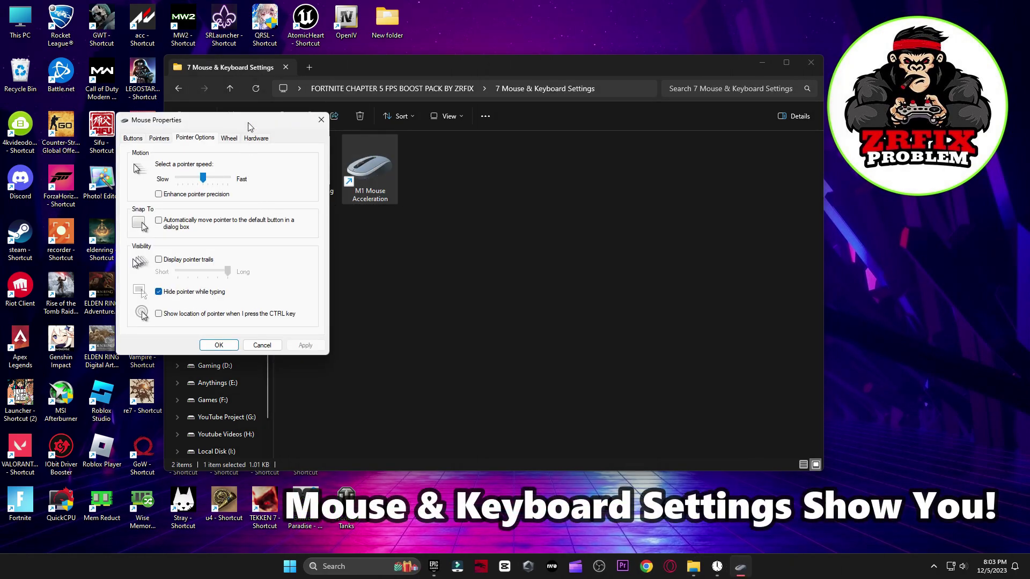
pyautogui.moveTo(248, 126); pyautogui.dragTo(463, 121)
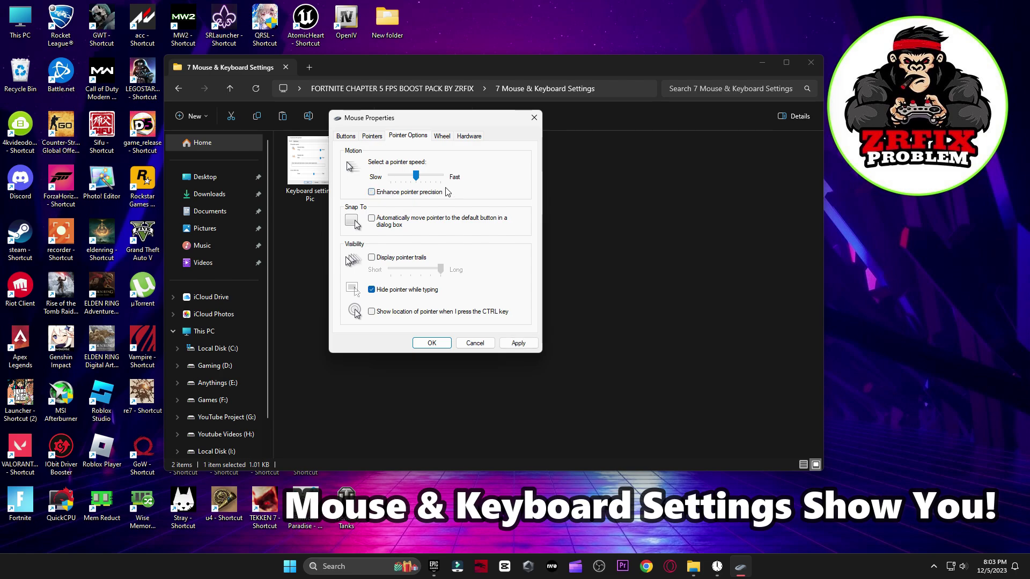
pyautogui.click(346, 136)
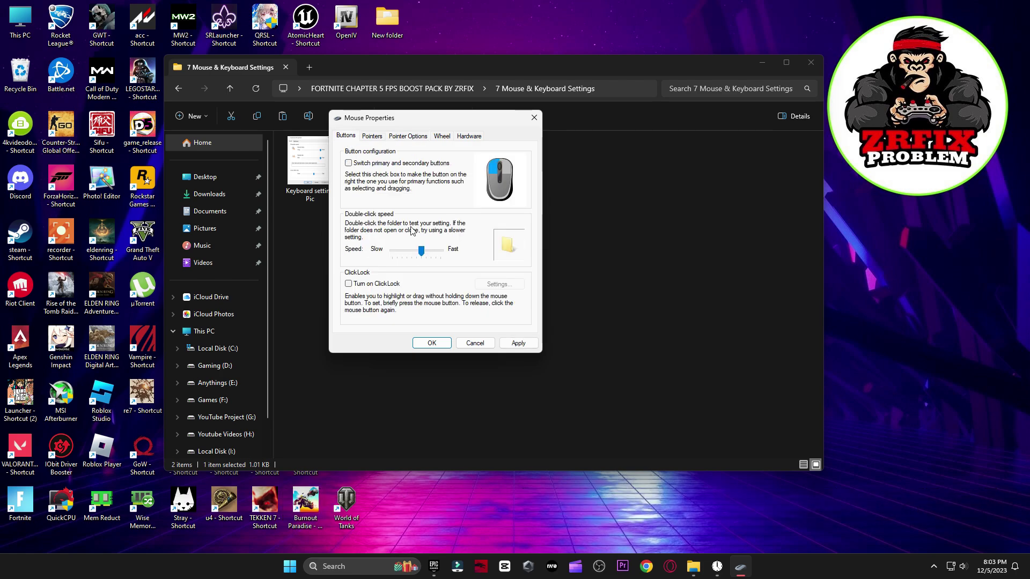
pyautogui.click(438, 345)
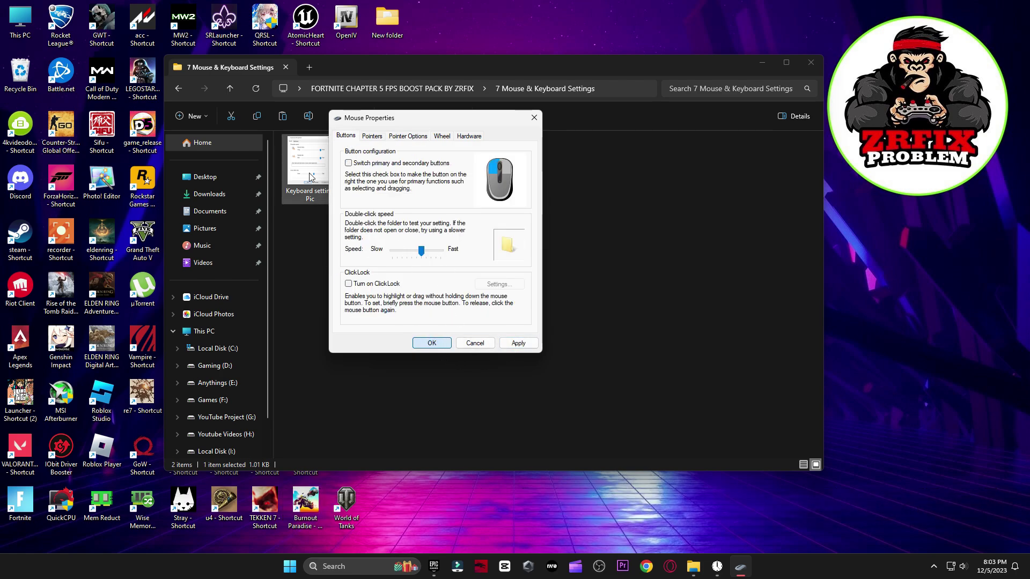
# Compare the Windows Keyboard Properties side by side with the Keyboard setting Pic reference image, and close both
pyautogui.doubleClick(308, 193)
pyautogui.click(322, 567)
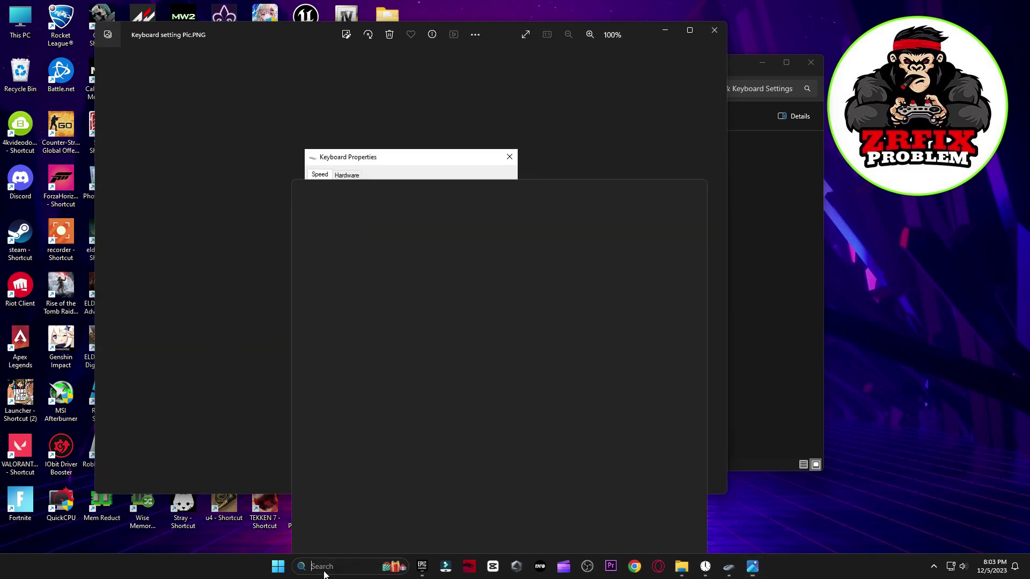
pyautogui.write('keyboard')
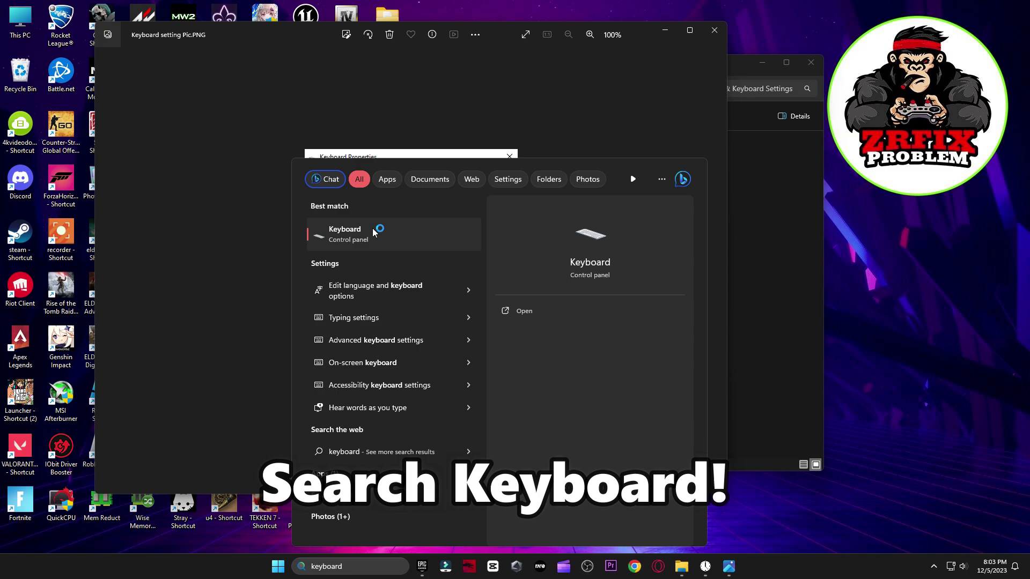
pyautogui.click(379, 230)
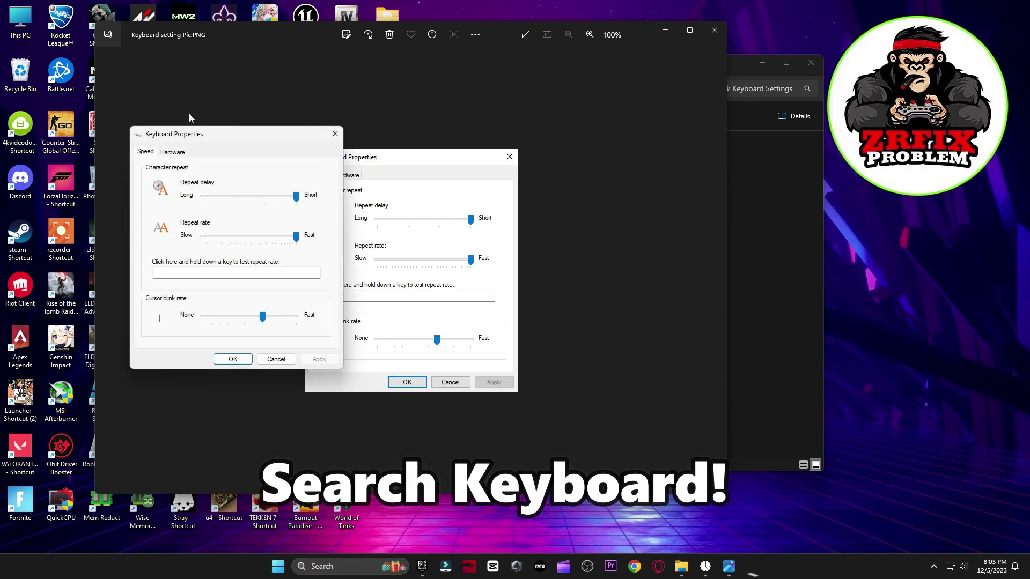
pyautogui.moveTo(209, 135); pyautogui.dragTo(609, 160)
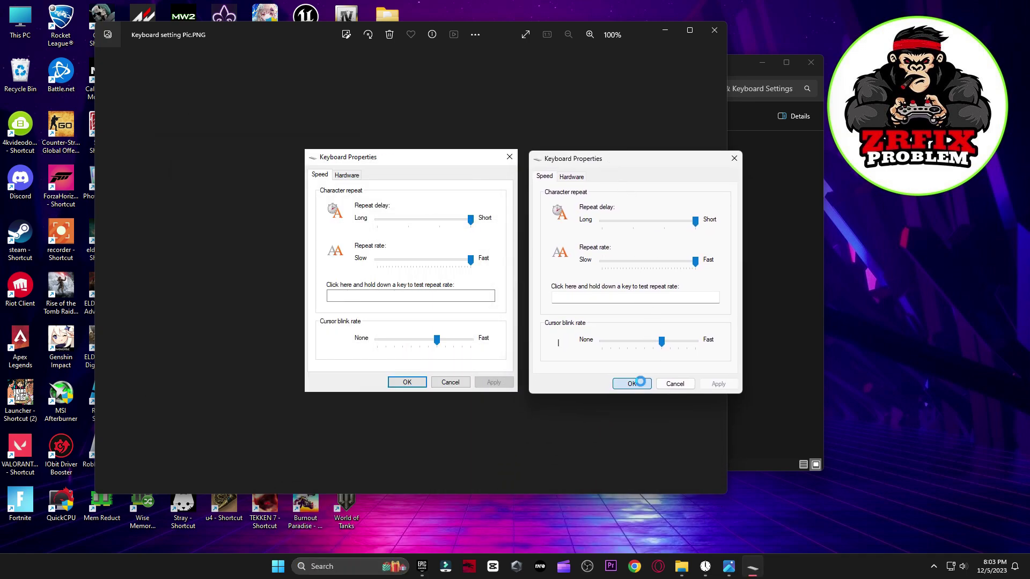
pyautogui.press('Escape')
pyautogui.click(714, 30)
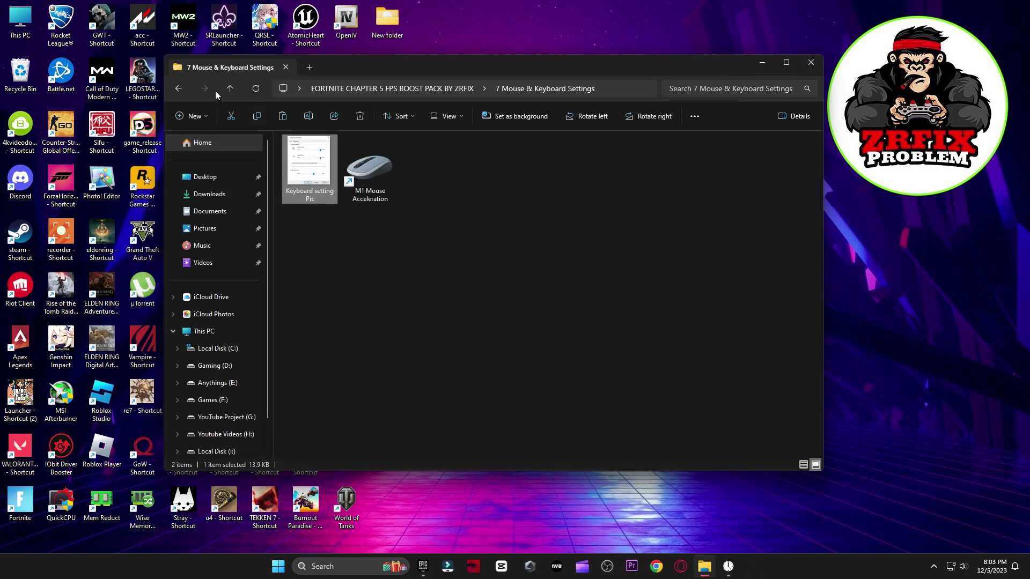
# Open the boost pack's 8 Fortnite Mode Settings Pics folder and show its contents as extra large icons
pyautogui.click(178, 87)
pyautogui.doubleClick(347, 284)
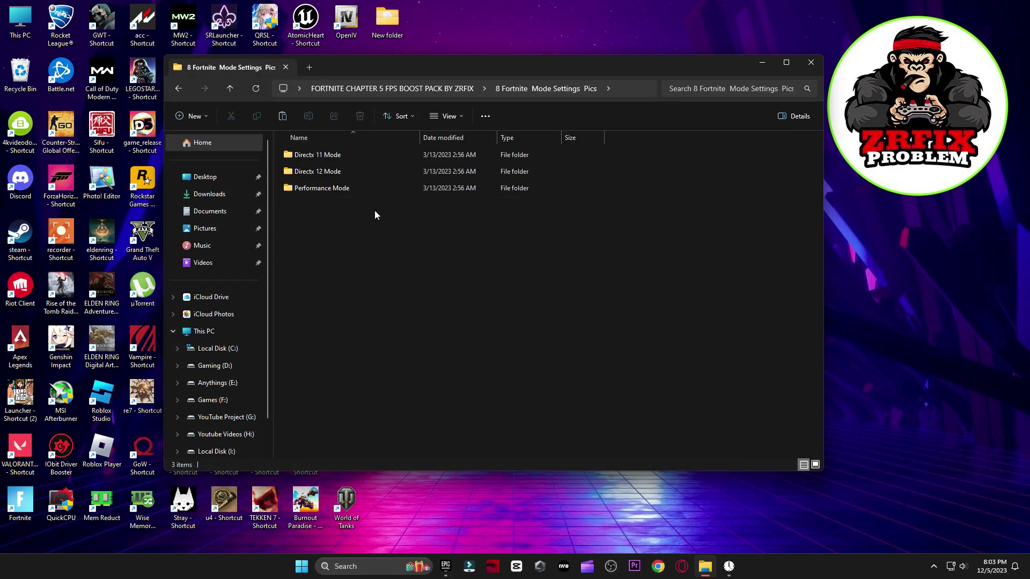
pyautogui.rightClick(375, 235)
pyautogui.moveTo(483, 263)
pyautogui.click(560, 261)
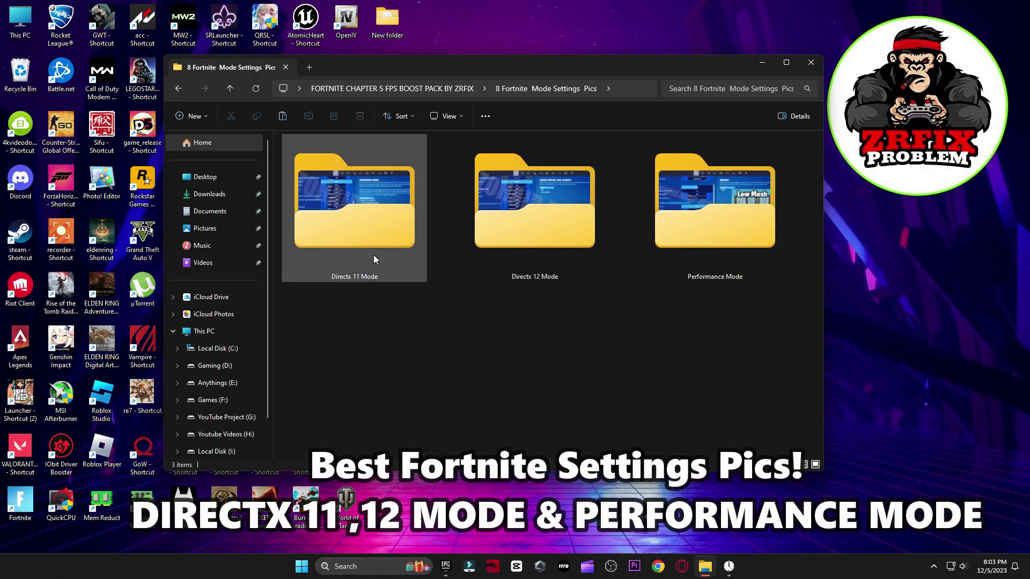
# View both reference screenshots in the Directx 11 Mode folder and close the image viewer
pyautogui.doubleClick(365, 217)
pyautogui.doubleClick(313, 179)
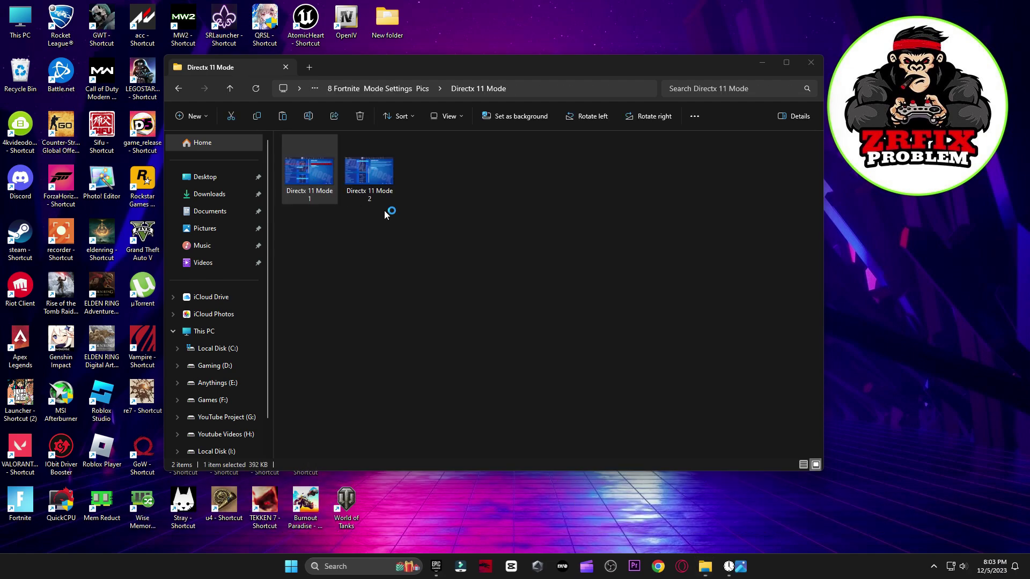
pyautogui.press('Right')
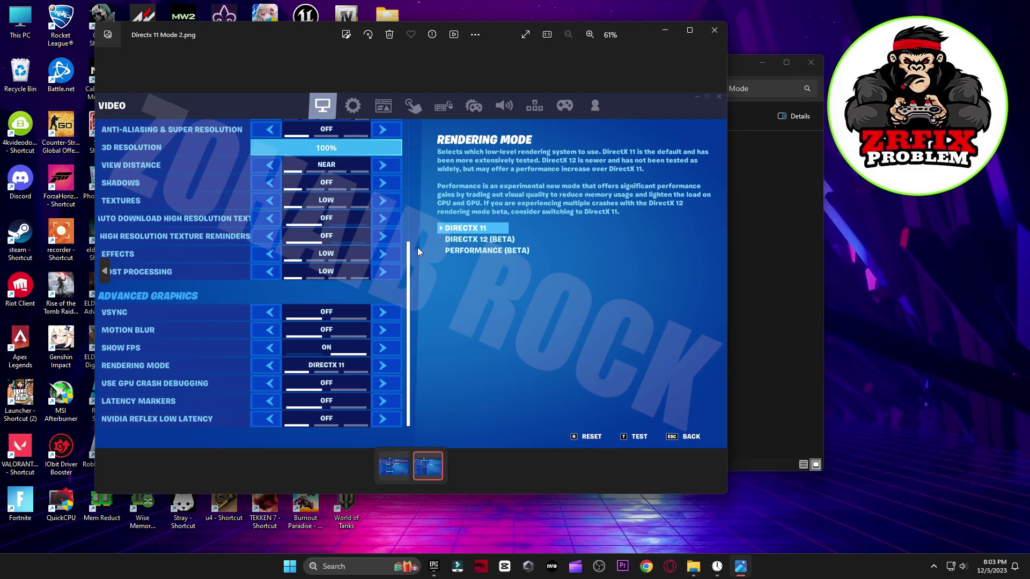
pyautogui.click(714, 31)
# View both reference screenshots in the Directx 12 Mode folder and close the image viewer
pyautogui.hotkey('alt', 'Left')
pyautogui.doubleClick(547, 197)
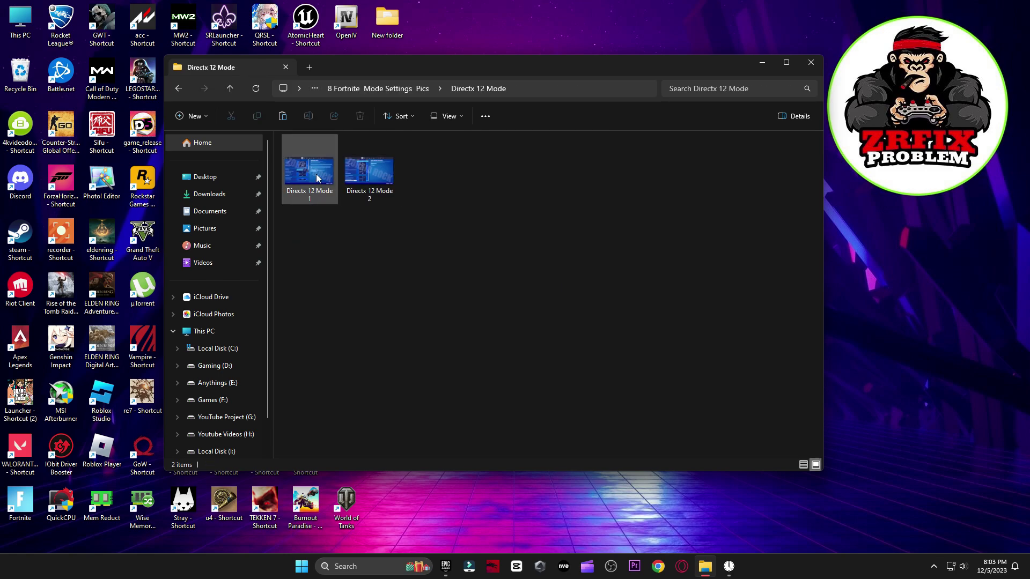
pyautogui.doubleClick(316, 174)
pyautogui.press('Right')
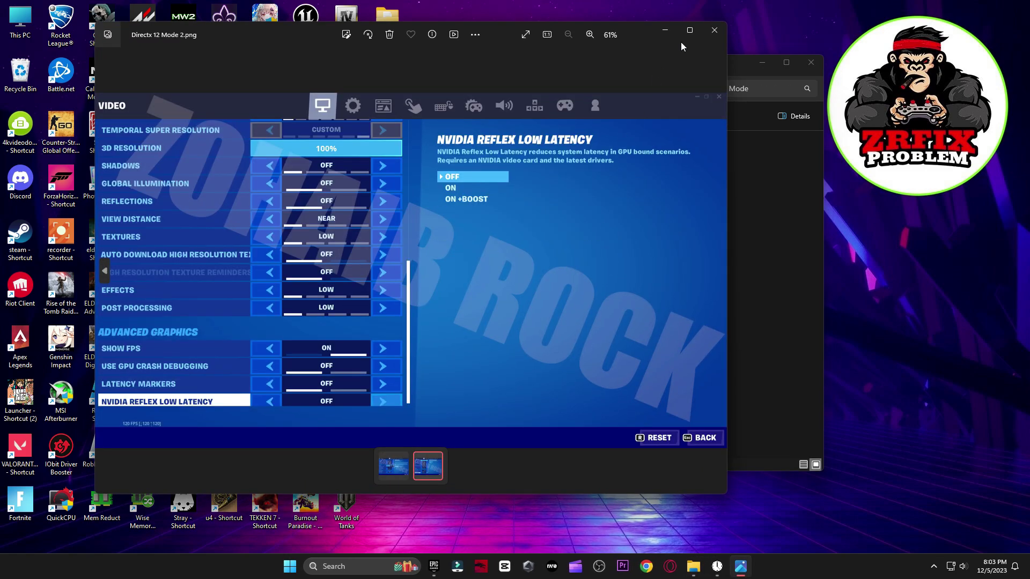
pyautogui.click(714, 31)
# View the three reference screenshots in the Performance Mode folder, through to Performance Mode Low Meshes
pyautogui.hotkey('alt', 'Left')
pyautogui.doubleClick(657, 207)
pyautogui.click(317, 169)
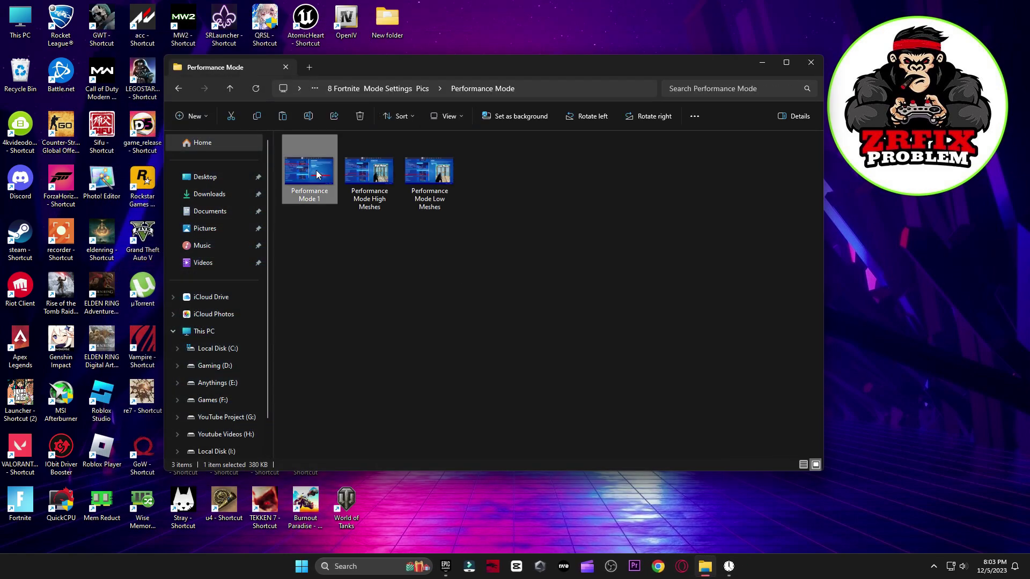
pyautogui.doubleClick(316, 170)
pyautogui.press('Right')
pyautogui.press('Right')
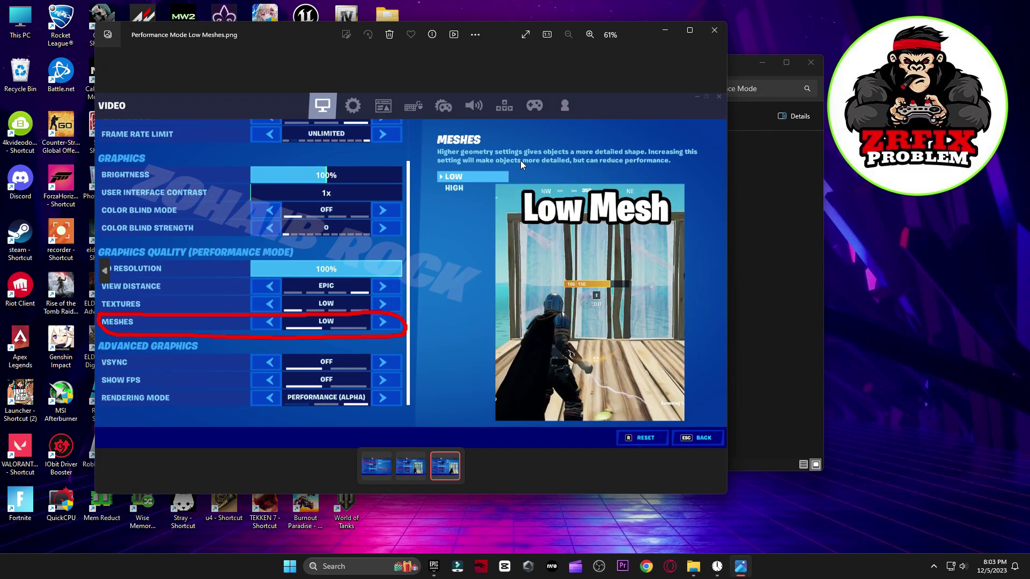
# Close the image viewer and the folder window, and open the Game Mode page of the Windows gaming settings
pyautogui.click(714, 31)
pyautogui.click(811, 62)
pyautogui.press('super')
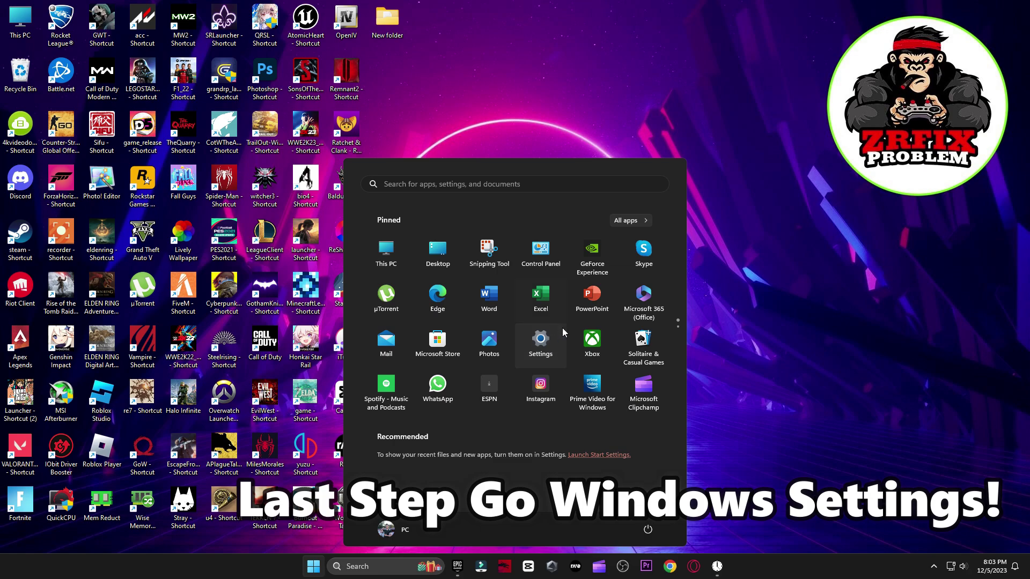
pyautogui.click(542, 348)
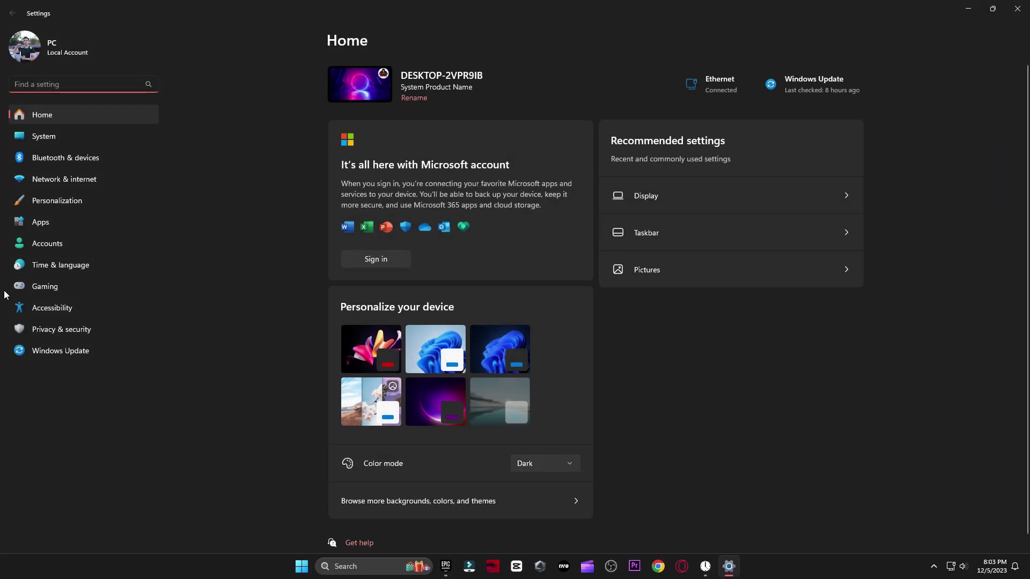
pyautogui.click(73, 291)
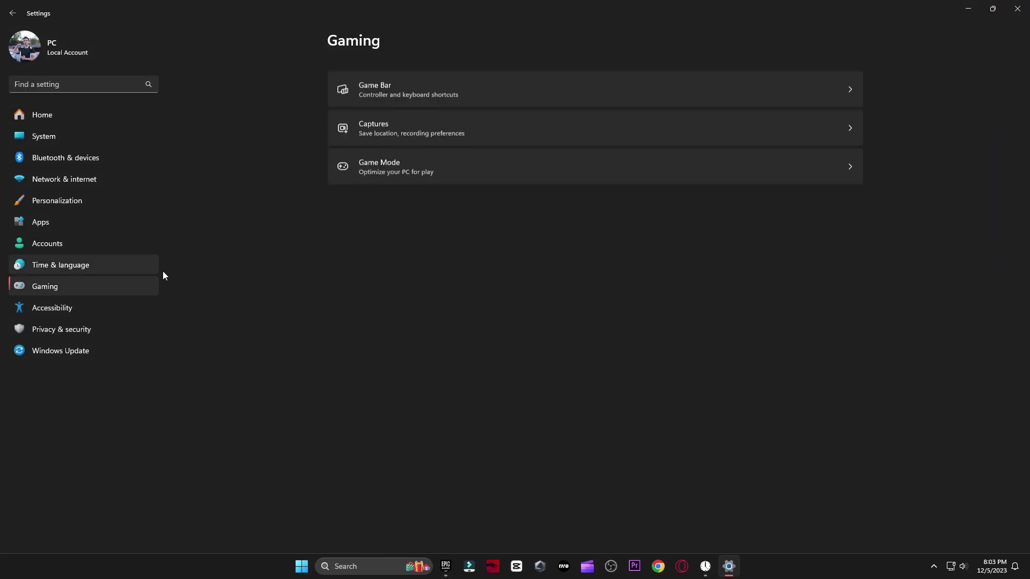
pyautogui.click(421, 159)
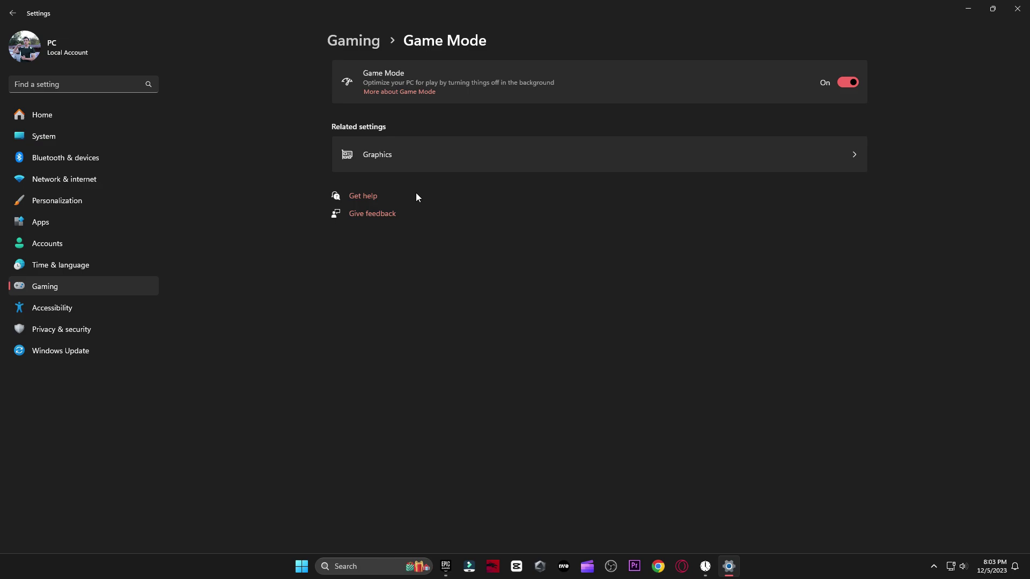
# Open the related Graphics settings and remove the existing Fortnite entry from the custom app list
pyautogui.click(471, 157)
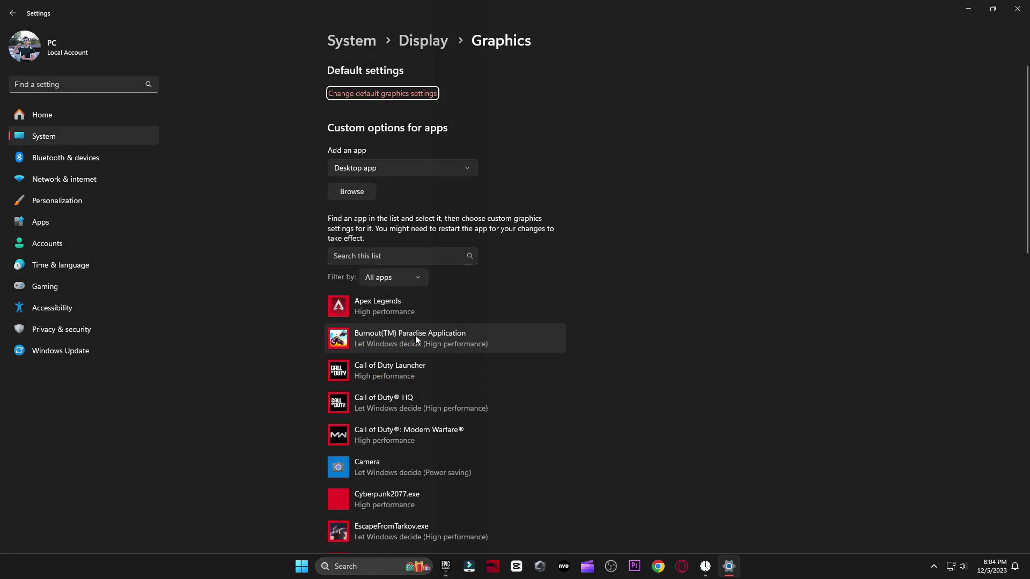
pyautogui.scroll(-5, 383, 305)
pyautogui.click(381, 270)
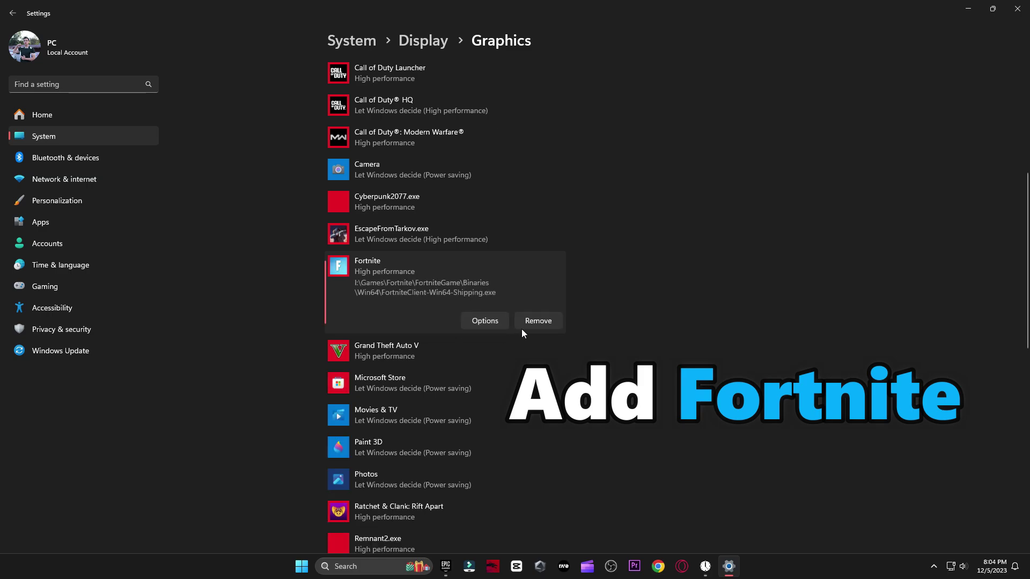
pyautogui.click(522, 322)
# Add FortniteClient-Win64-Shipping from I:\Games\Fortnite\FortniteGame\Binaries\Win64 as a desktop app with custom graphics options
pyautogui.scroll(5, 458, 340)
pyautogui.click(352, 191)
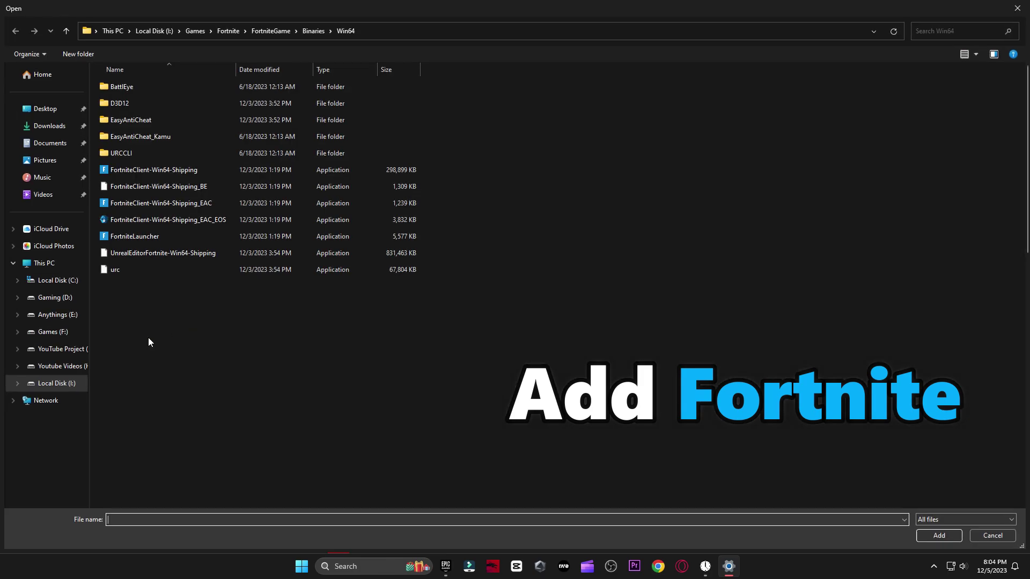
pyautogui.click(56, 383)
pyautogui.doubleClick(116, 92)
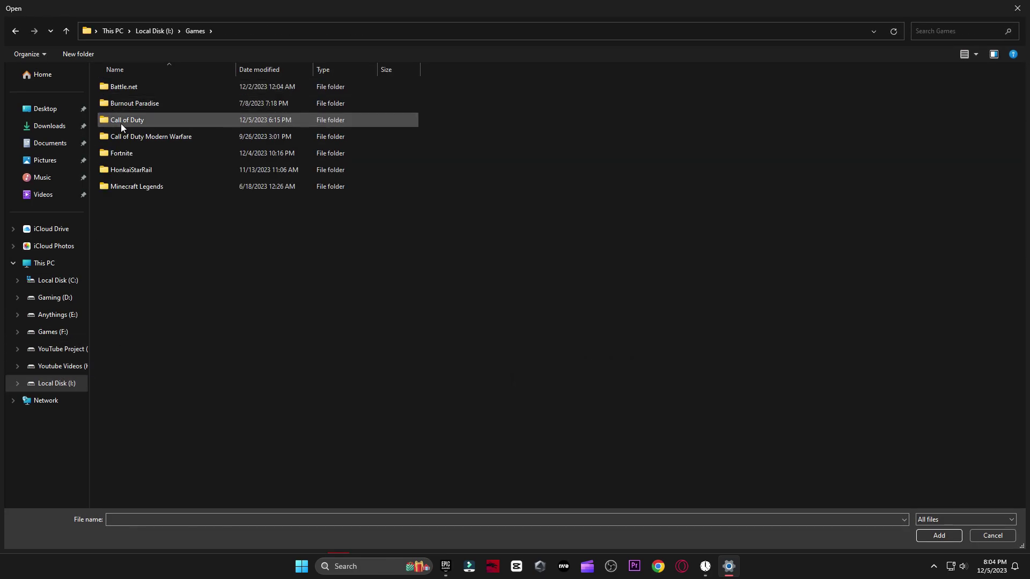
pyautogui.doubleClick(152, 153)
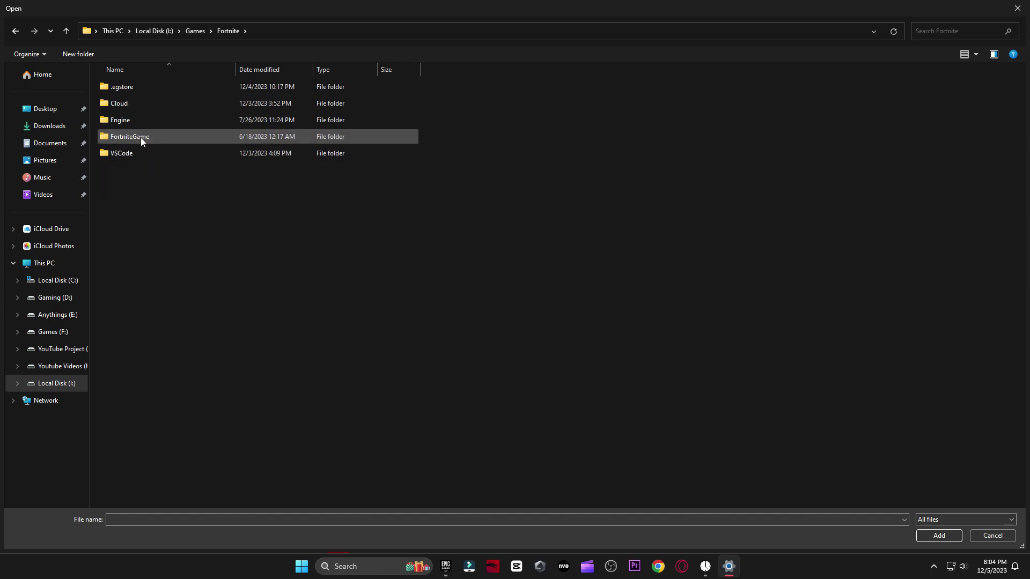
pyautogui.doubleClick(160, 136)
pyautogui.doubleClick(153, 88)
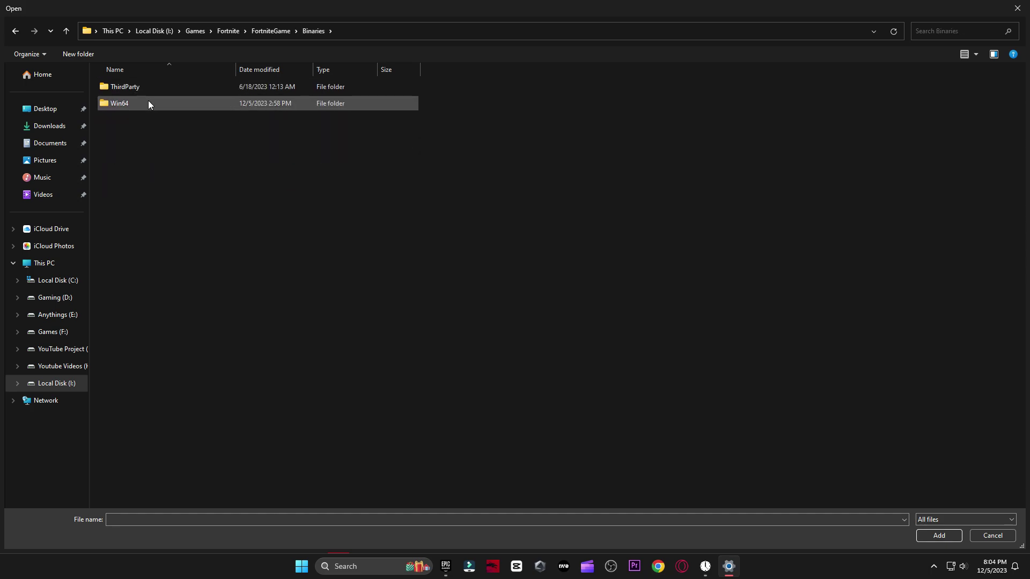
pyautogui.doubleClick(153, 102)
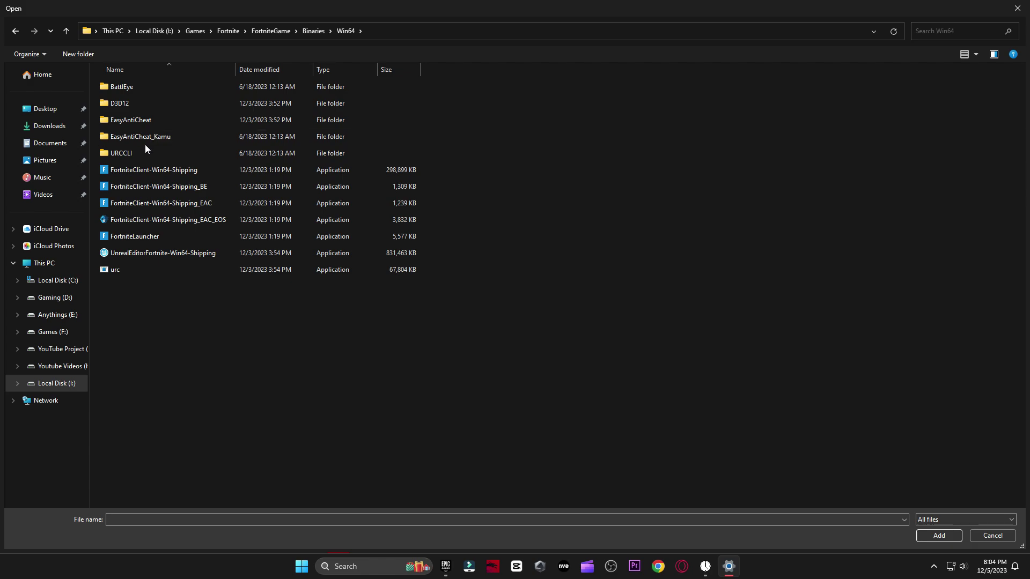
pyautogui.click(197, 171)
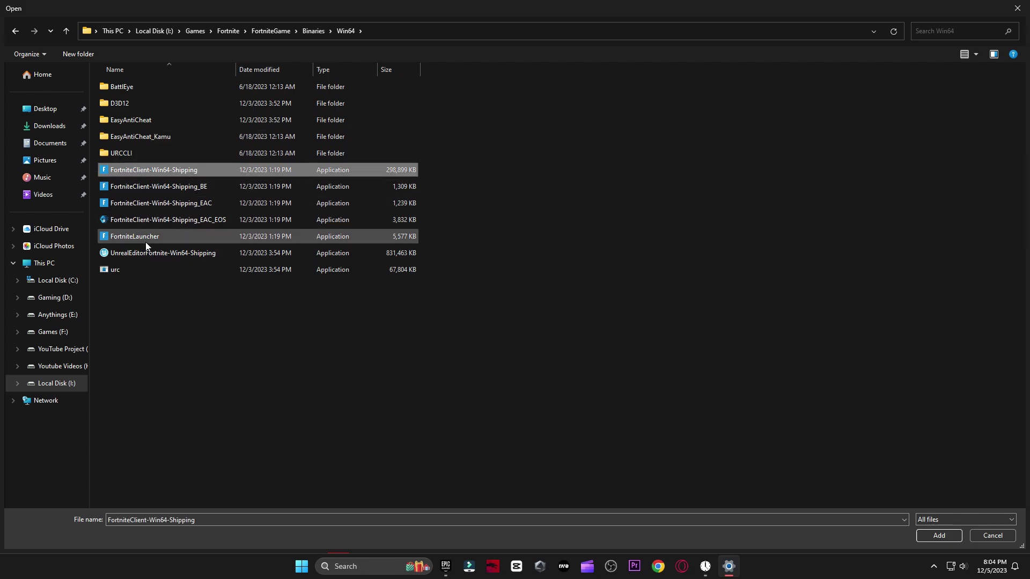
pyautogui.click(939, 535)
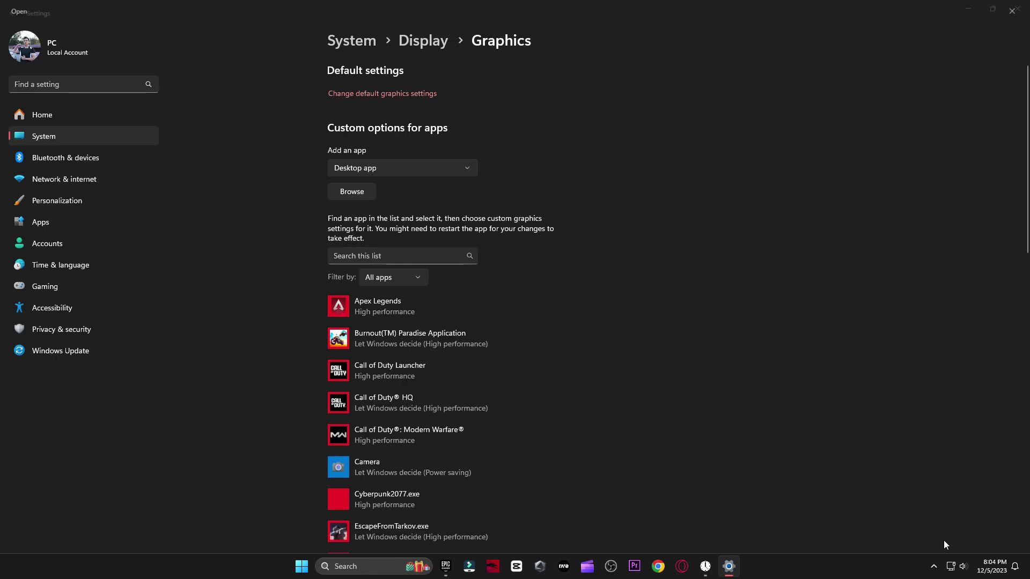
# Set Fortnite's graphics preference to High performance and save it
pyautogui.scroll(-5, 512, 347)
pyautogui.click(488, 283)
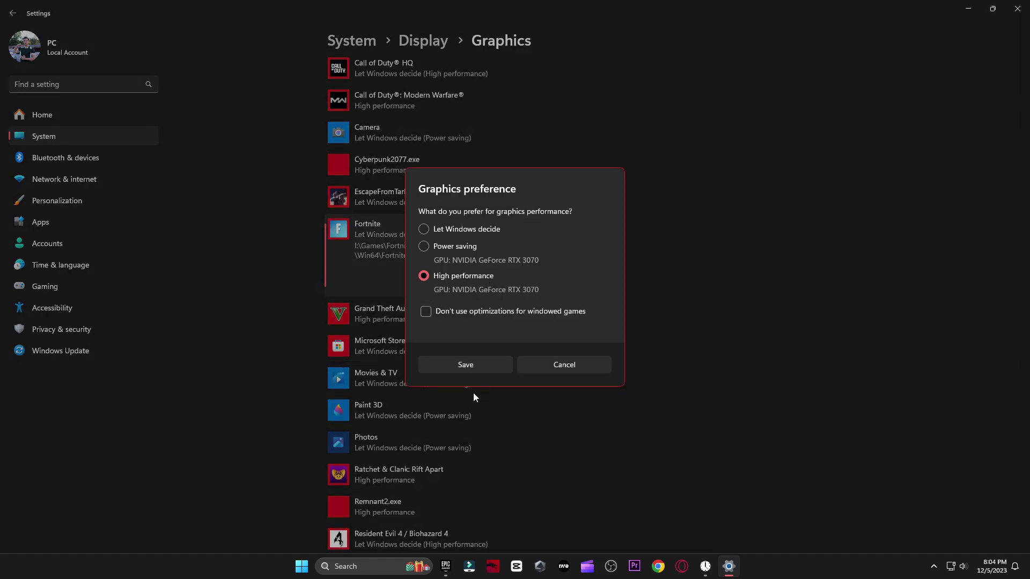
pyautogui.click(477, 368)
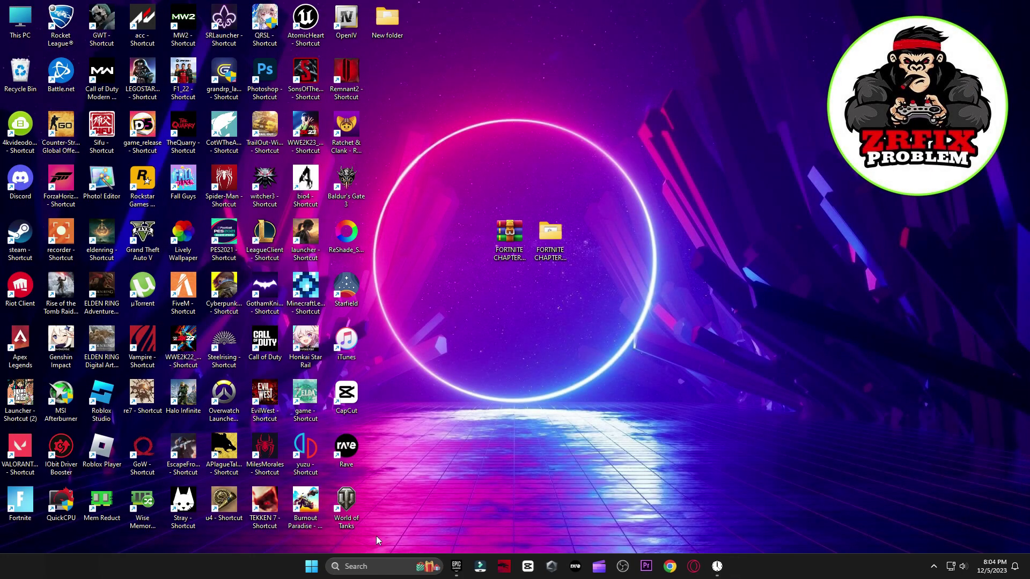
# Open the Windows power options
pyautogui.click(315, 569)
pyautogui.click(647, 529)
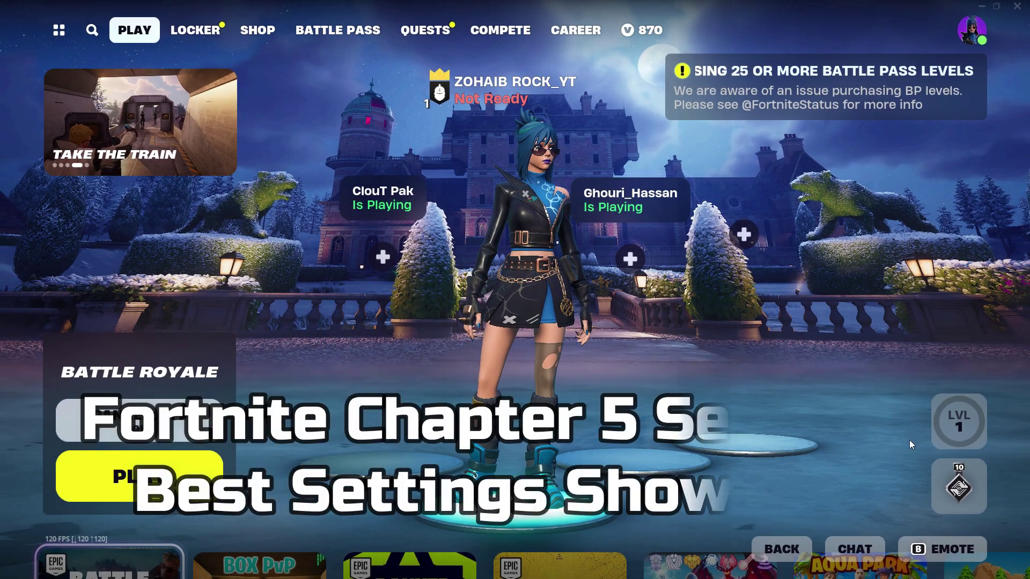
# Open the Video settings in Fortnite from the game lobby
pyautogui.click(969, 31)
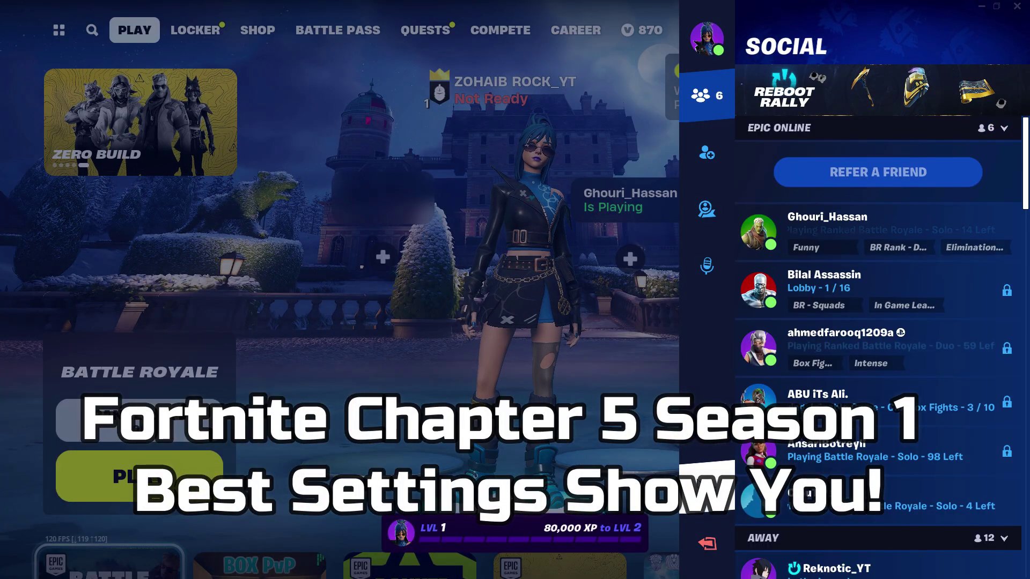
pyautogui.press('Escape')
pyautogui.click(859, 115)
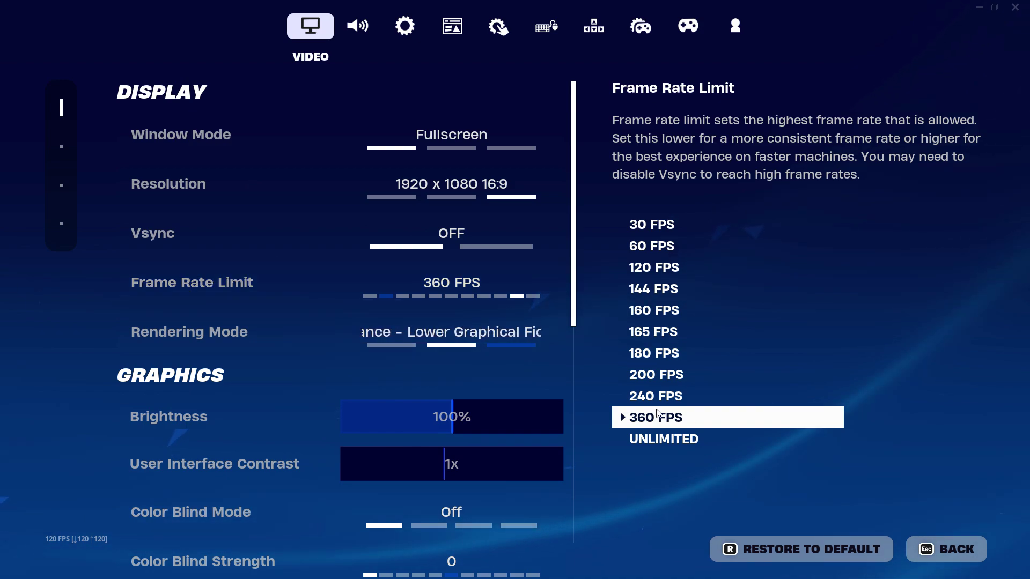
# Review the video settings from Rendering Mode through Graphics Quality to Advanced Graphics, and leave the settings screen
pyautogui.moveTo(536, 335)
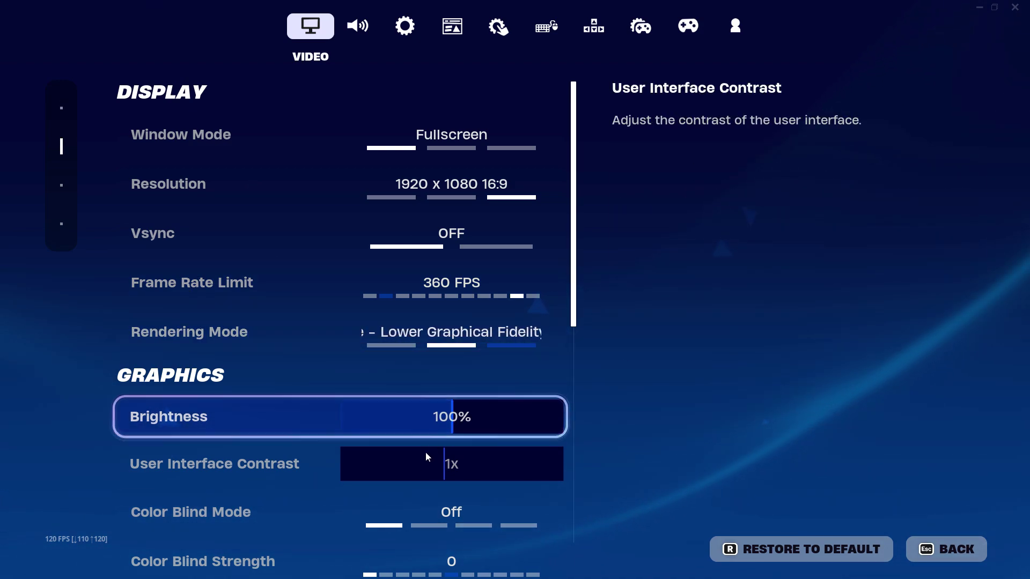
pyautogui.scroll(-3, 430, 461)
pyautogui.scroll(-3, 478, 449)
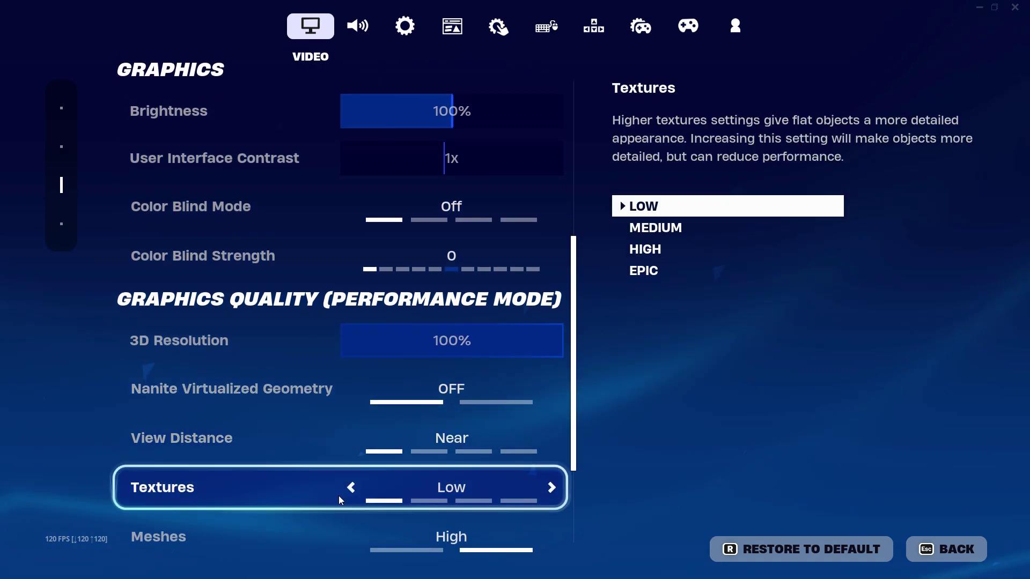
pyautogui.scroll(-1, 375, 509)
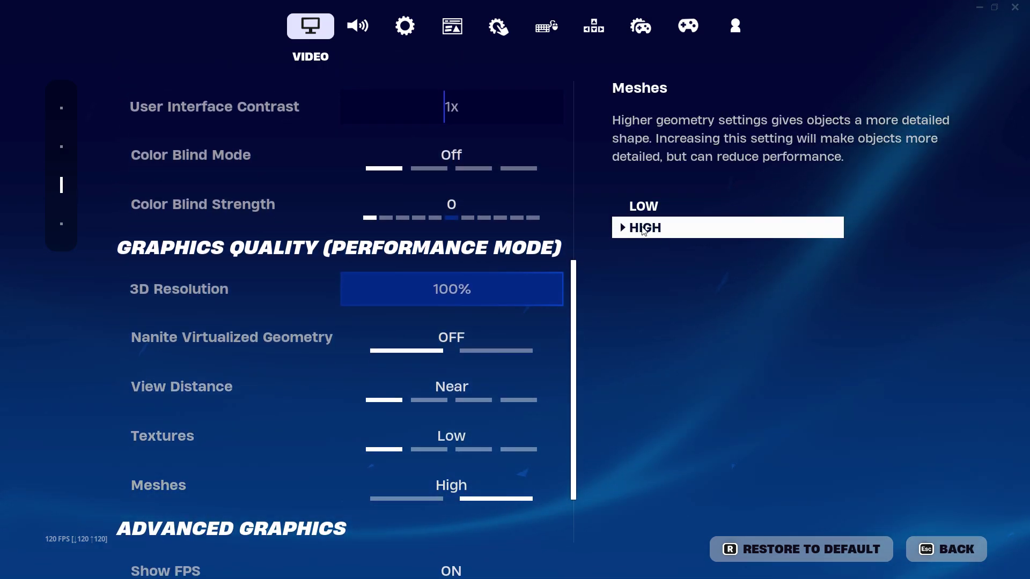
pyautogui.scroll(-2, 574, 453)
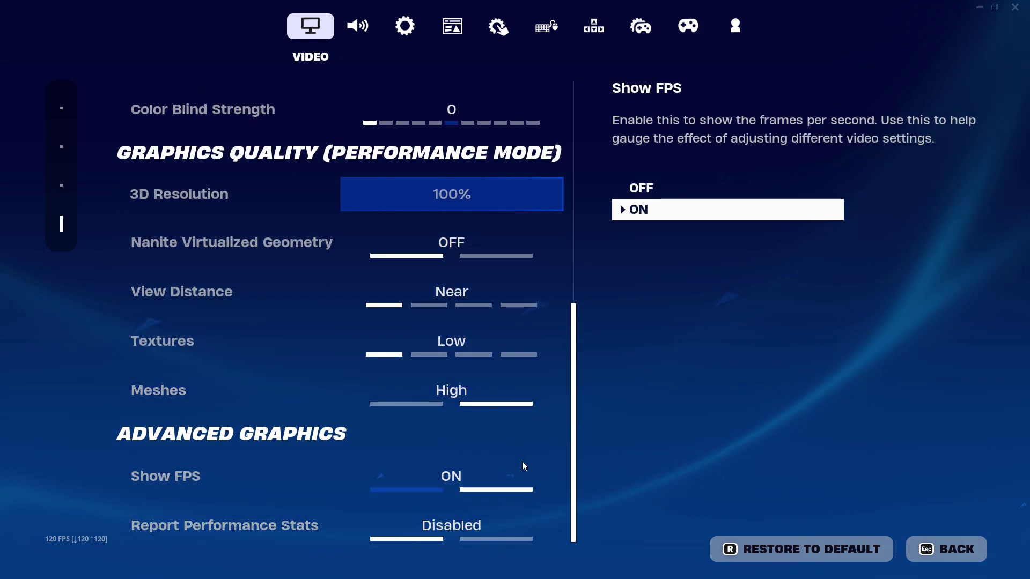
pyautogui.click(947, 549)
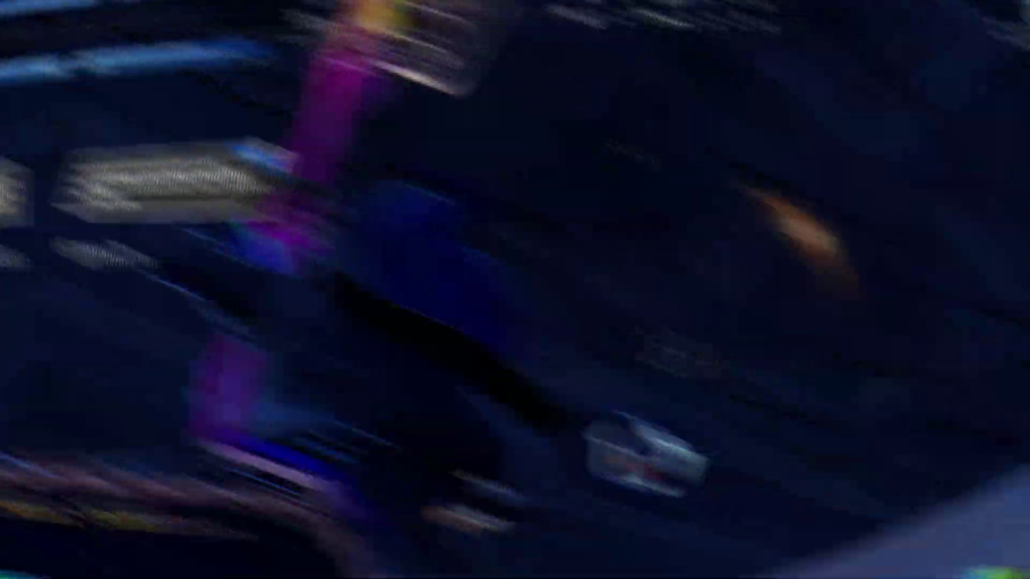
pyautogui.press('w')
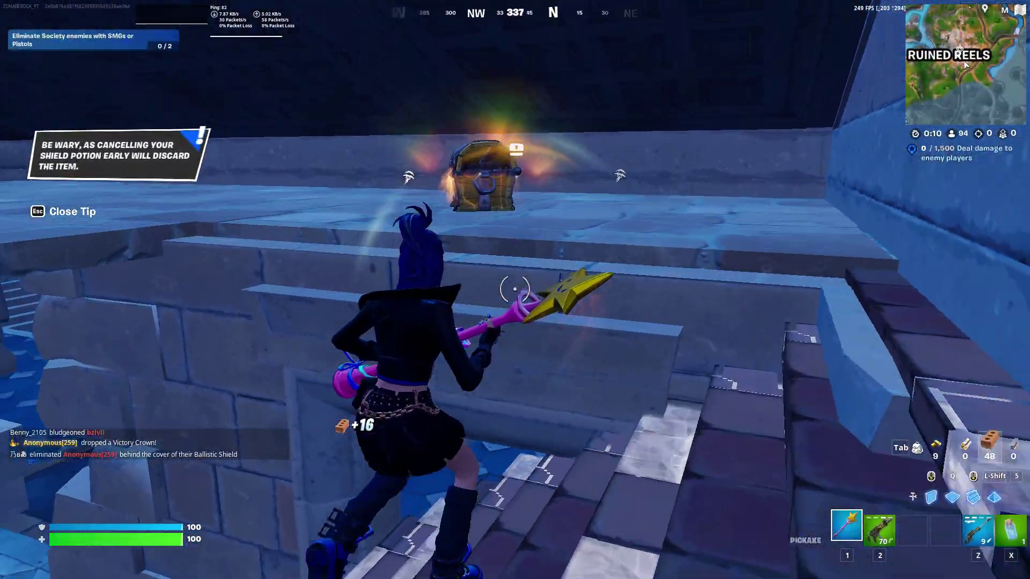
pyautogui.click(515, 290)
pyautogui.press('e')
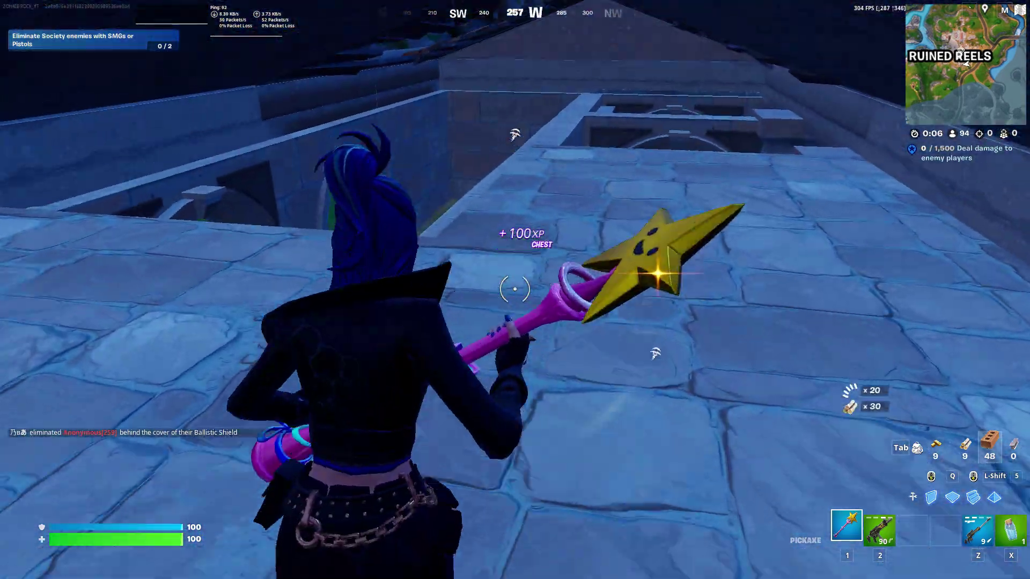
pyautogui.press('e')
pyautogui.press('w')
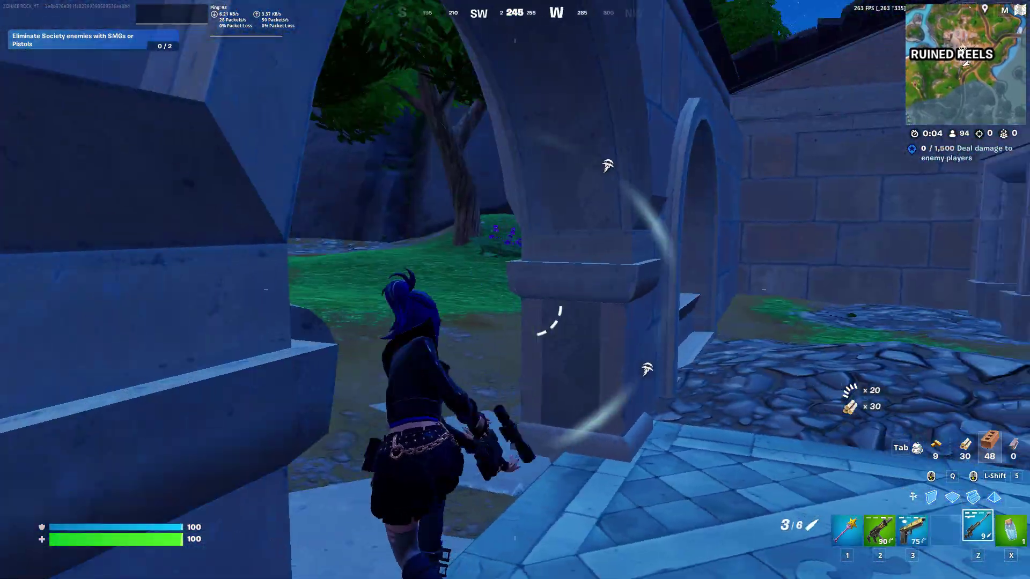
pyautogui.press('z')
pyautogui.press('w')
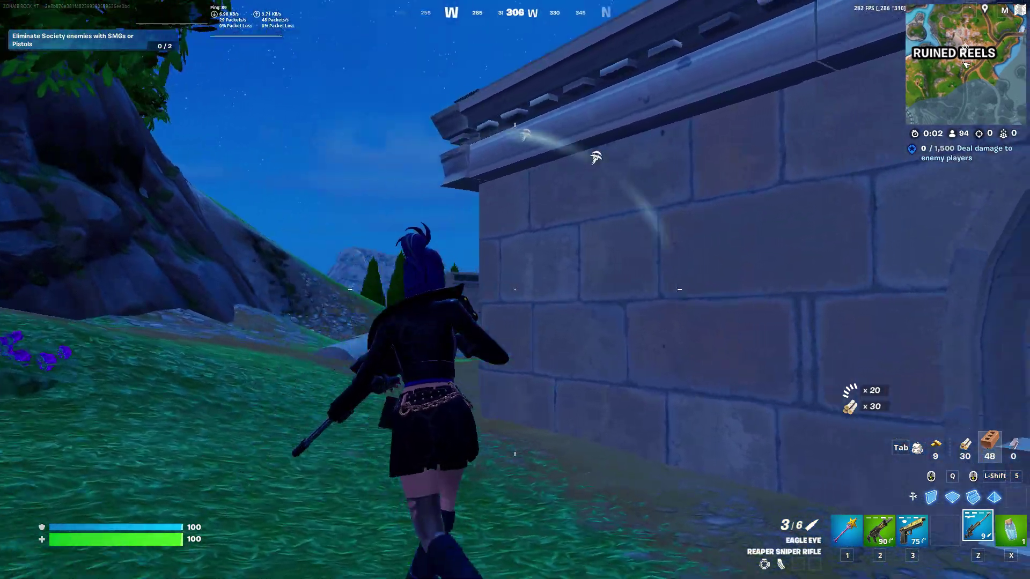
pyautogui.press('space')
pyautogui.press('w')
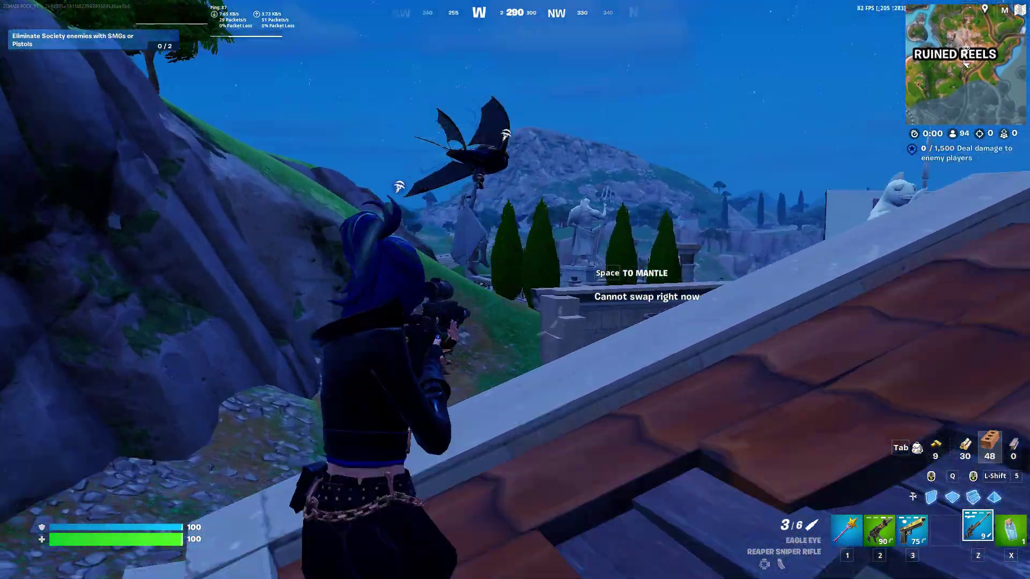
pyautogui.rightClick(515, 290)
pyautogui.click(515, 290)
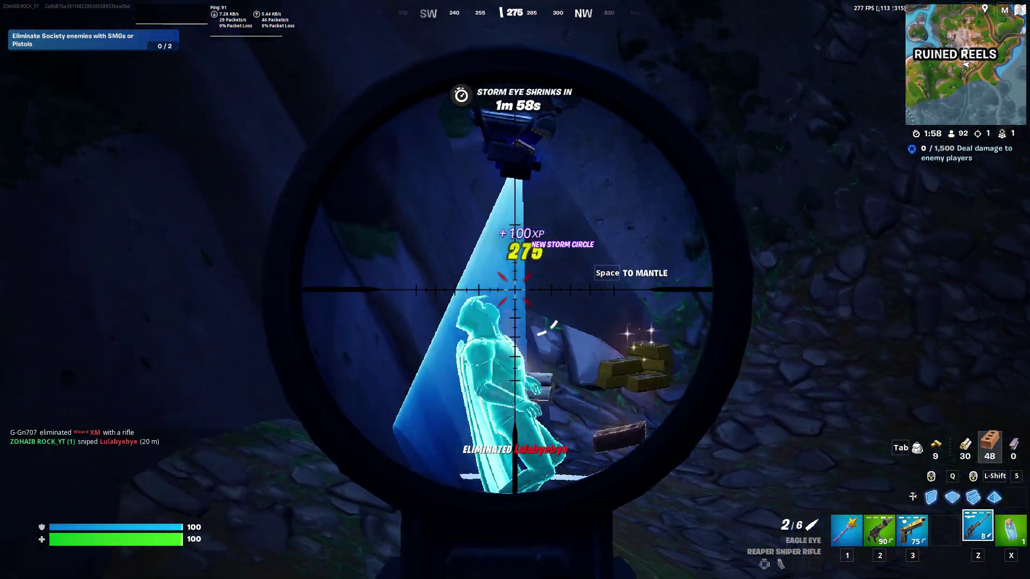
pyautogui.press('w')
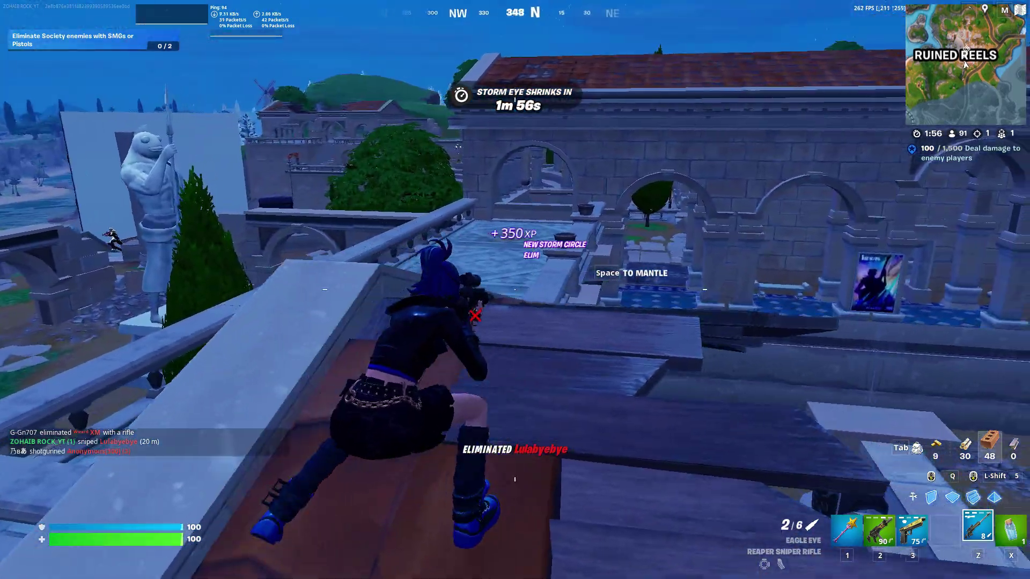